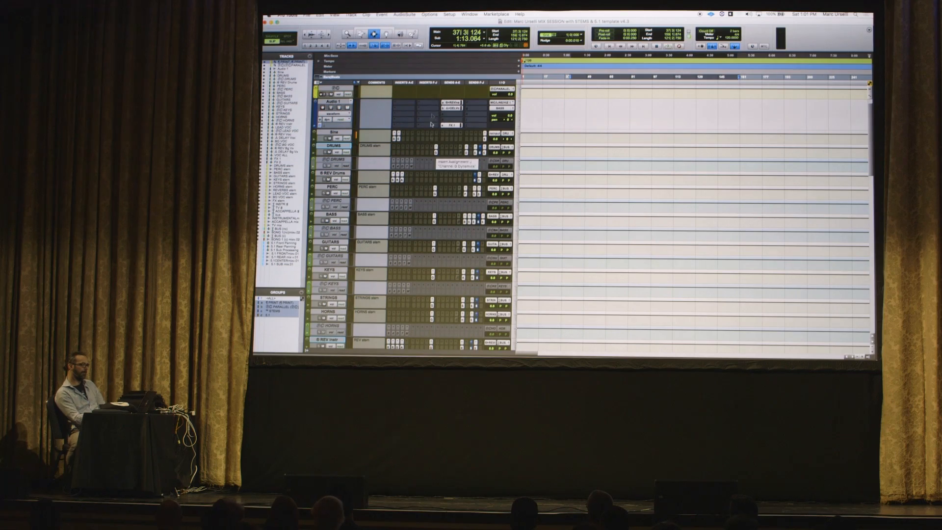
# Step: Open the Channel G Dynamics insert on the DRUMS track and move its window clear of the mixer columns
pyautogui.scroll(-2, 430, 191)
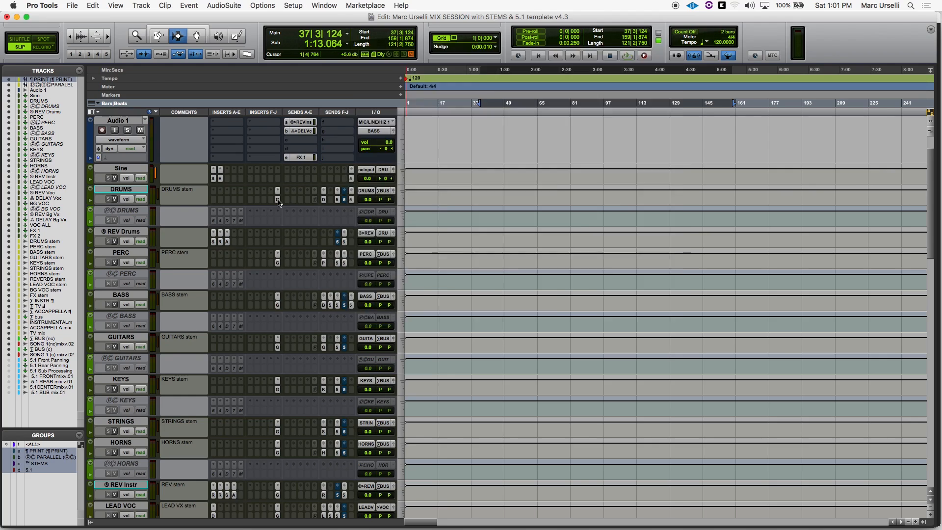
pyautogui.click(436, 139)
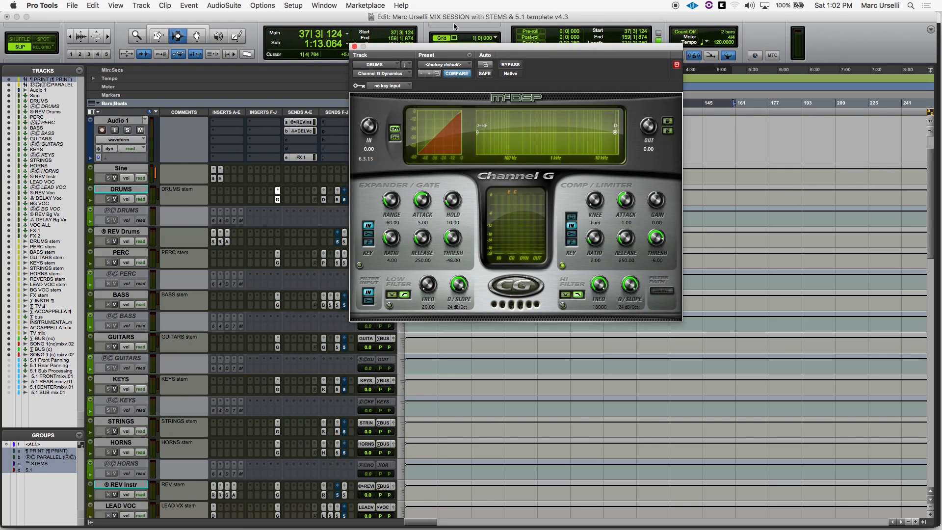
pyautogui.moveTo(433, 51); pyautogui.dragTo(482, 114)
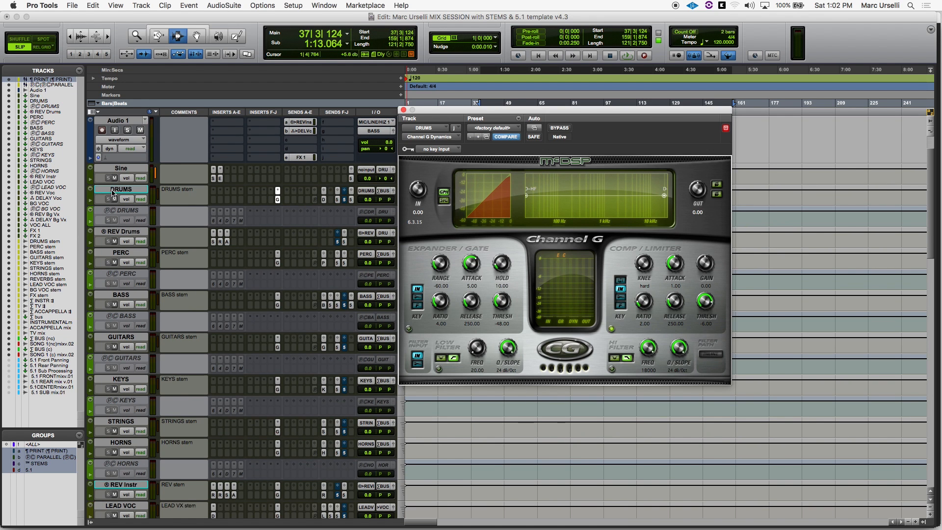
# Step: Go through the DRUMS, PERC, BASS, GUITARS, KEYS and STRINGS tracks one by one, and close the Channel G Dynamics window
pyautogui.click(113, 191)
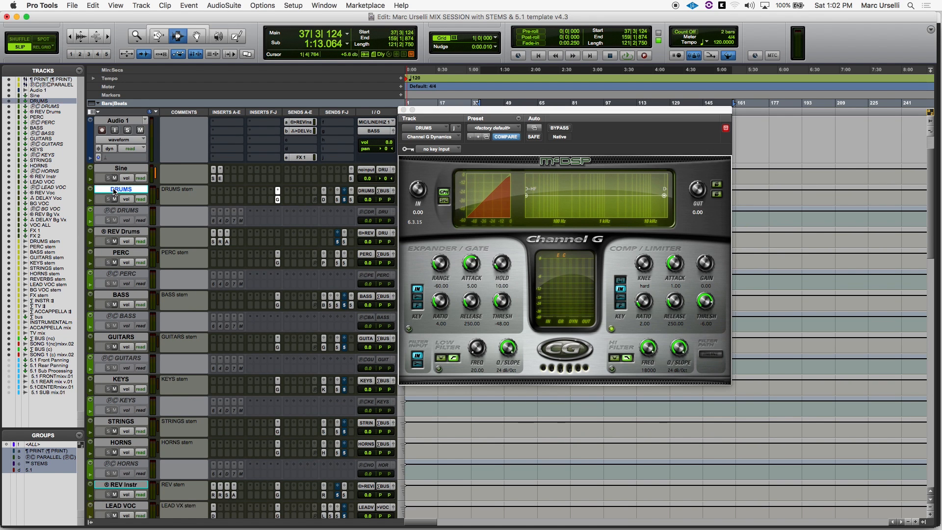
pyautogui.click(115, 253)
pyautogui.click(118, 297)
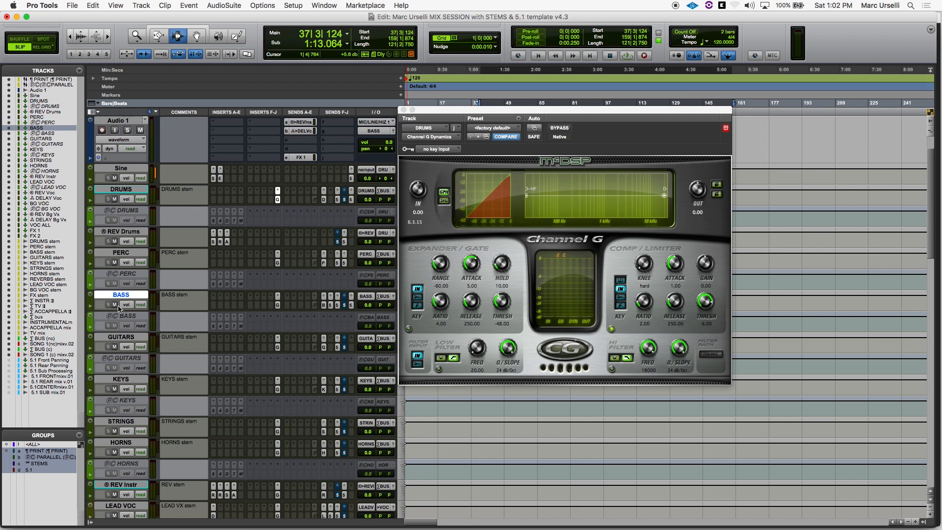
pyautogui.click(124, 339)
pyautogui.click(117, 380)
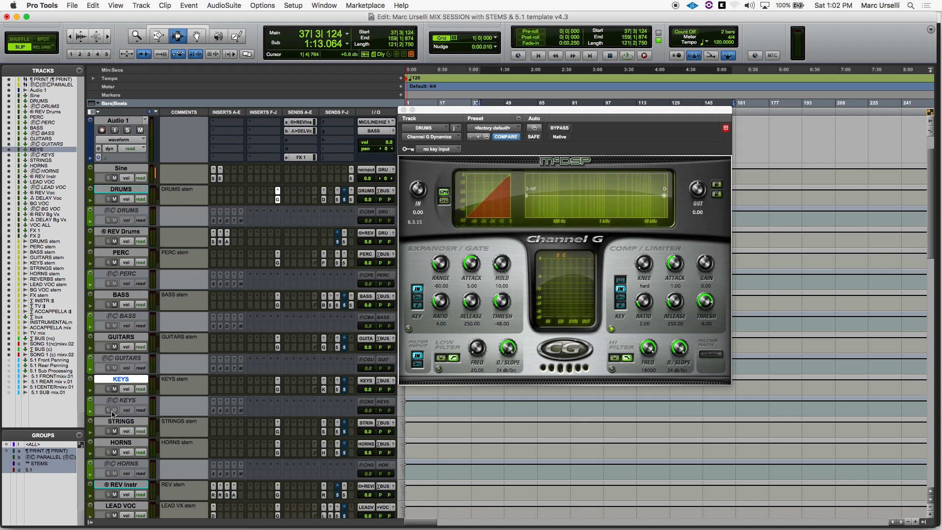
pyautogui.click(121, 422)
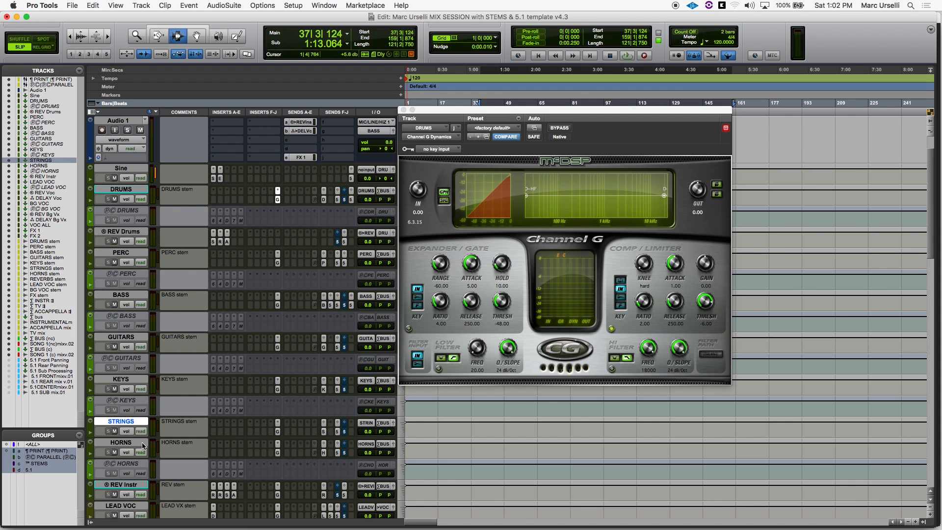
pyautogui.scroll(-3, 142, 445)
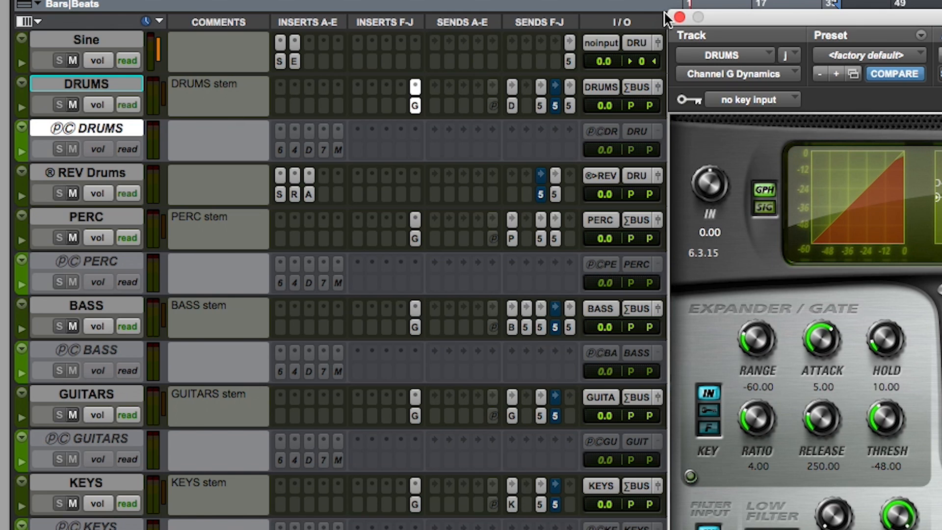
pyautogui.click(680, 18)
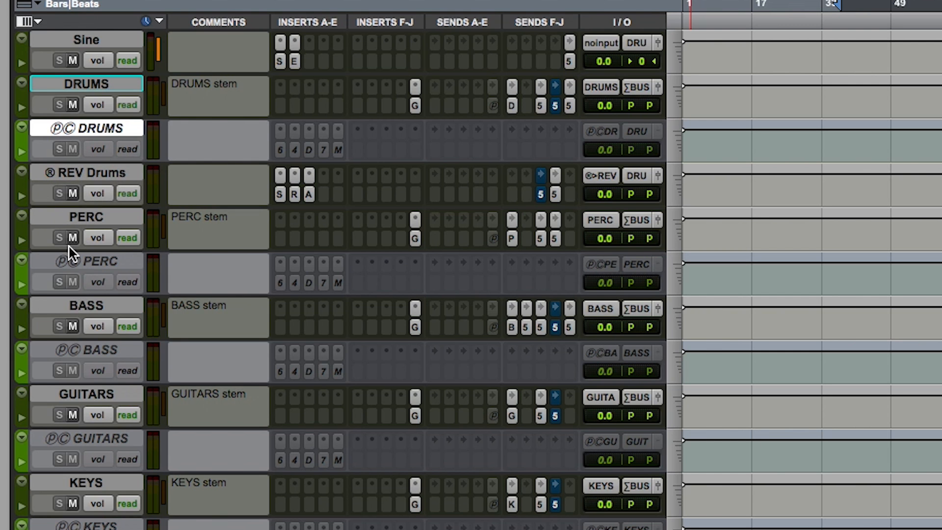
# Step: Make the inactive parallel compression tracks for DRUMS, PERC, BASS, GUITARS, KEYS and HORNS active together, and clear the selection
pyautogui.keyDown('super'); pyautogui.click(94, 264); pyautogui.keyUp('super')
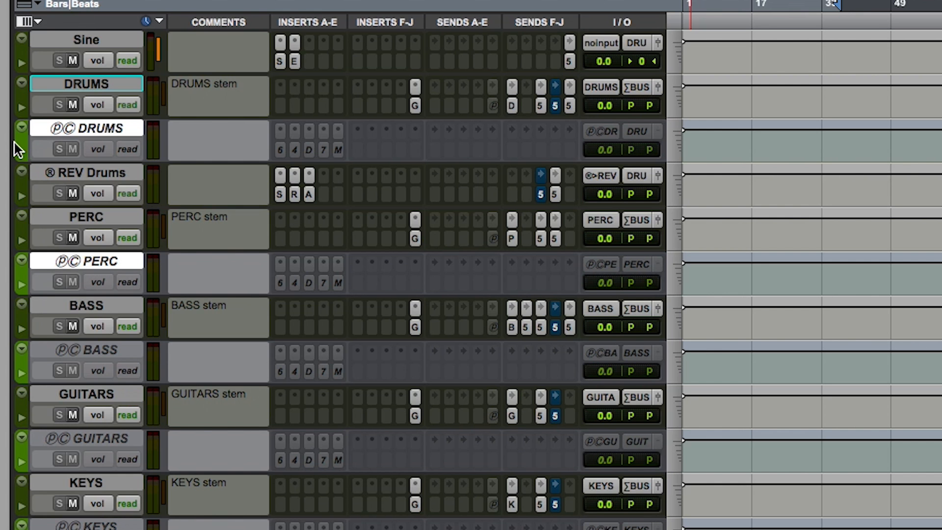
pyautogui.keyDown('super'); pyautogui.click(73, 352); pyautogui.keyUp('super')
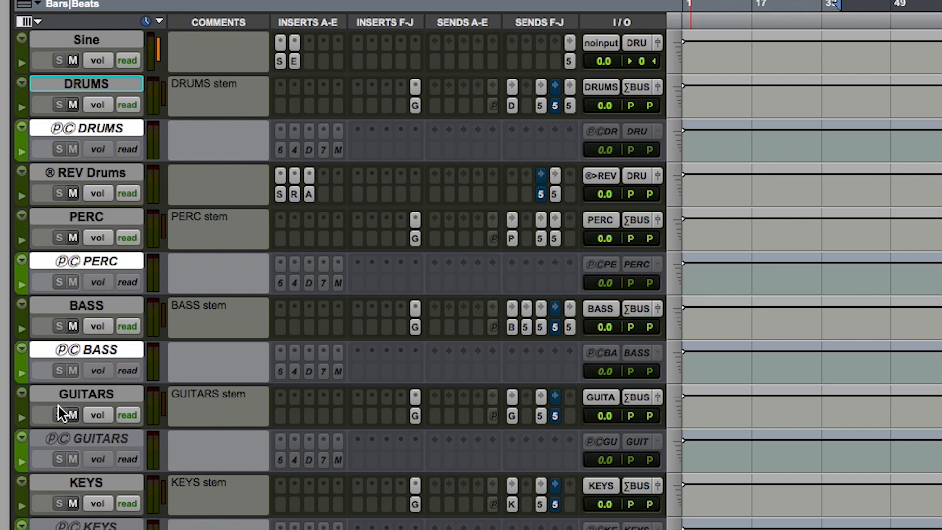
pyautogui.keyDown('super'); pyautogui.click(58, 439); pyautogui.keyUp('super')
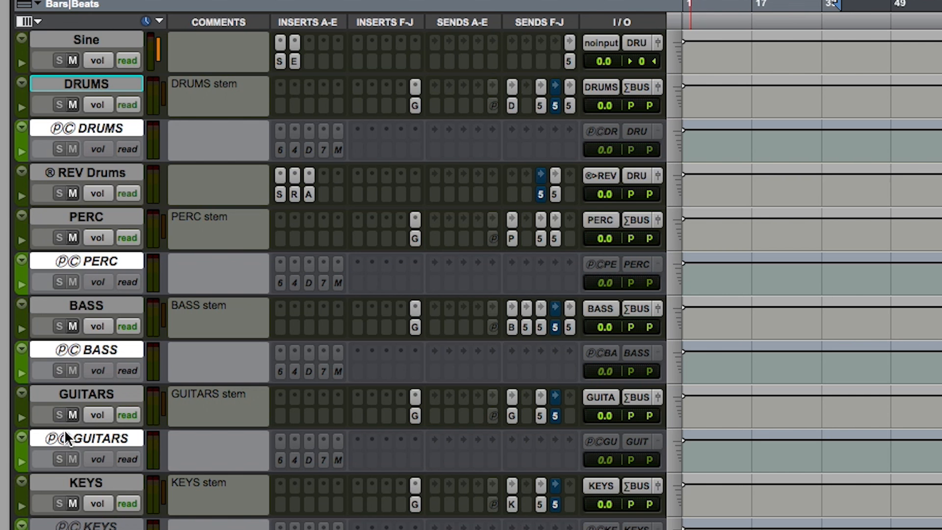
pyautogui.keyDown('super'); pyautogui.click(61, 525); pyautogui.keyUp('super')
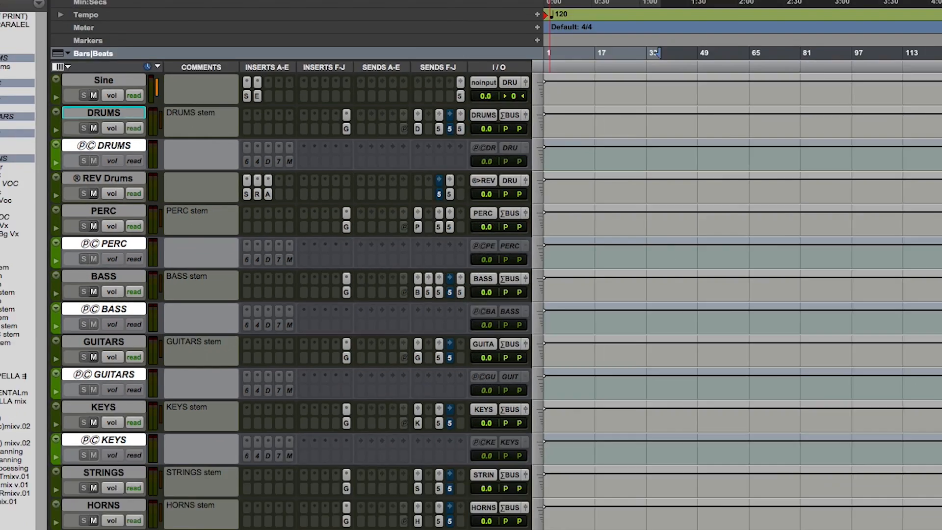
pyautogui.rightClick(127, 417)
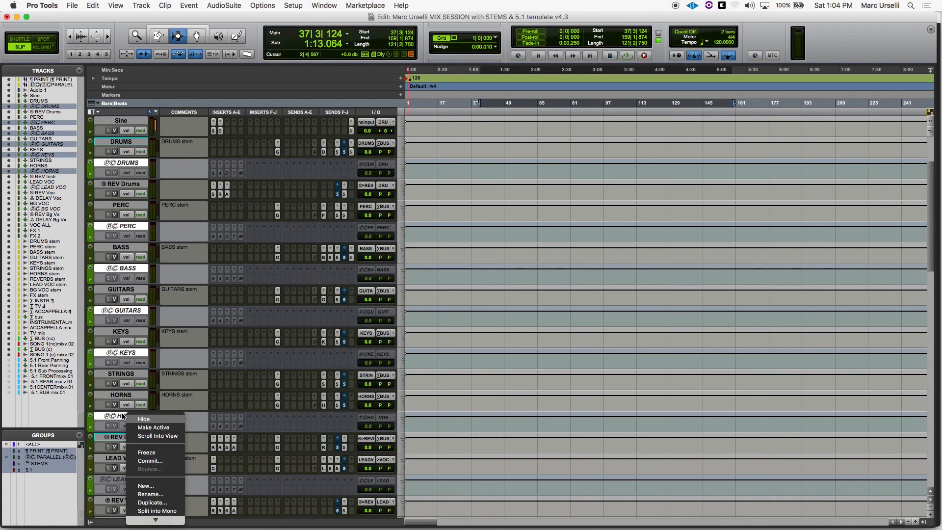
pyautogui.click(129, 427)
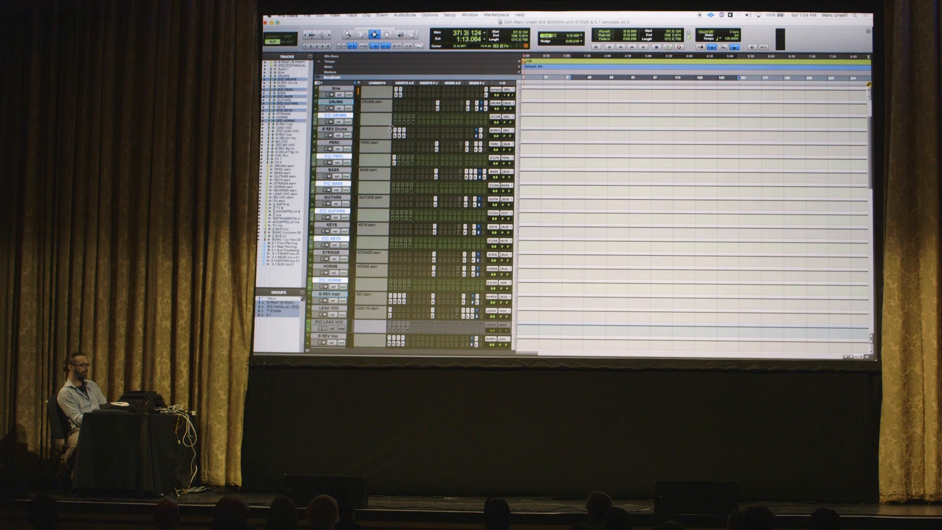
pyautogui.click(340, 116)
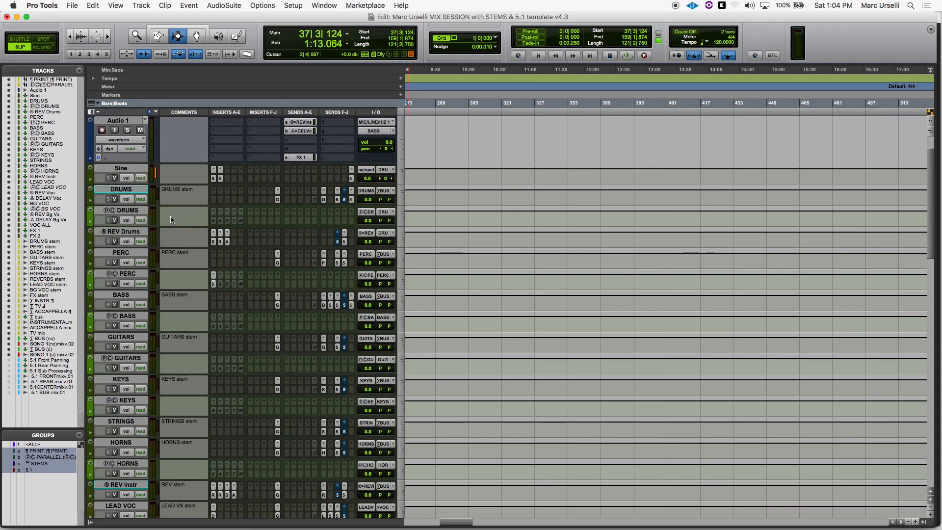
# Step: Open the DRUMS track's send E to its parallel compression track and pull the send fader all the way down
pyautogui.hscroll(-5, 170, 216)
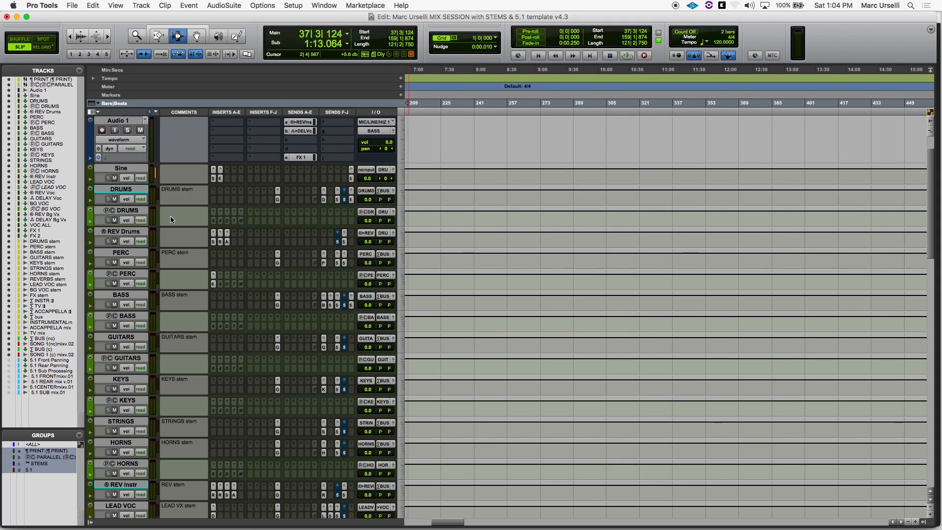
pyautogui.click(315, 200)
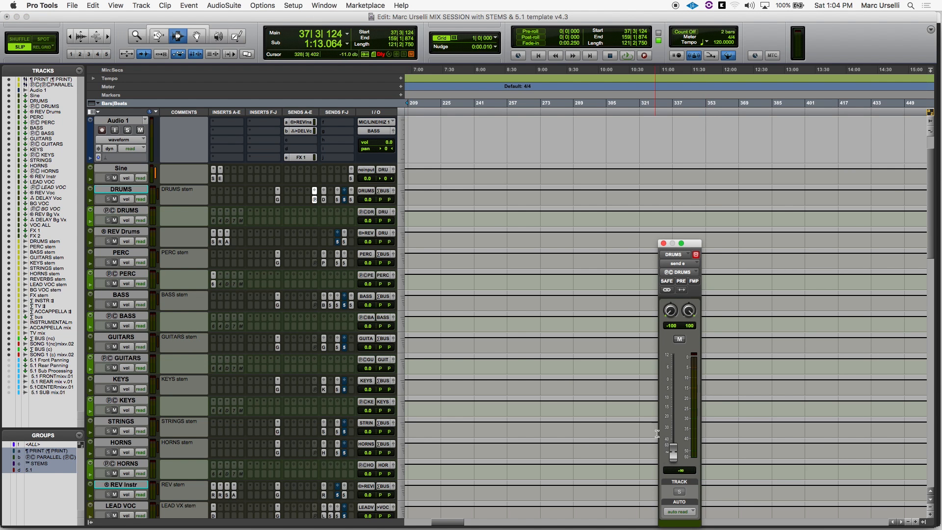
pyautogui.moveTo(673, 454)
pyautogui.mouseDown()
pyautogui.moveTo(675, 403)
pyautogui.moveTo(677, 464)
pyautogui.mouseUp()
# Step: Select the parallel compression DRUMS track and activate its inserts in slots A to E
pyautogui.click(126, 212)
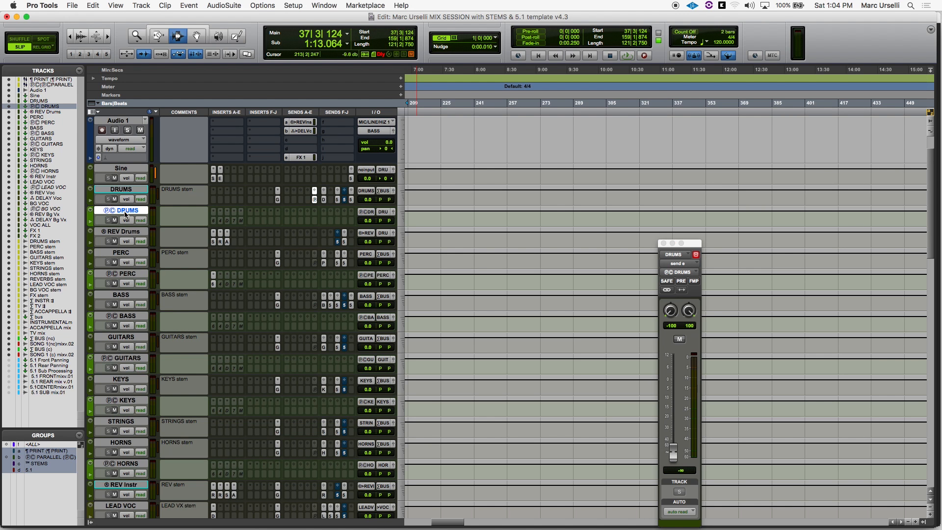
pyautogui.keyDown('ctrl'); pyautogui.keyDown('super'); pyautogui.click(215, 221); pyautogui.keyUp('super'); pyautogui.keyUp('ctrl')
pyautogui.keyDown('ctrl'); pyautogui.keyDown('super'); pyautogui.click(220, 221); pyautogui.keyUp('super'); pyautogui.keyUp('ctrl')
# Step: Examine the 6030 Ultimate Compressor, MC404, Decapitator, Ozone 7 Dynamics and MDynamicsLimiter inserts on the parallel DRUMS track, and close the plug-in window
pyautogui.click(214, 221)
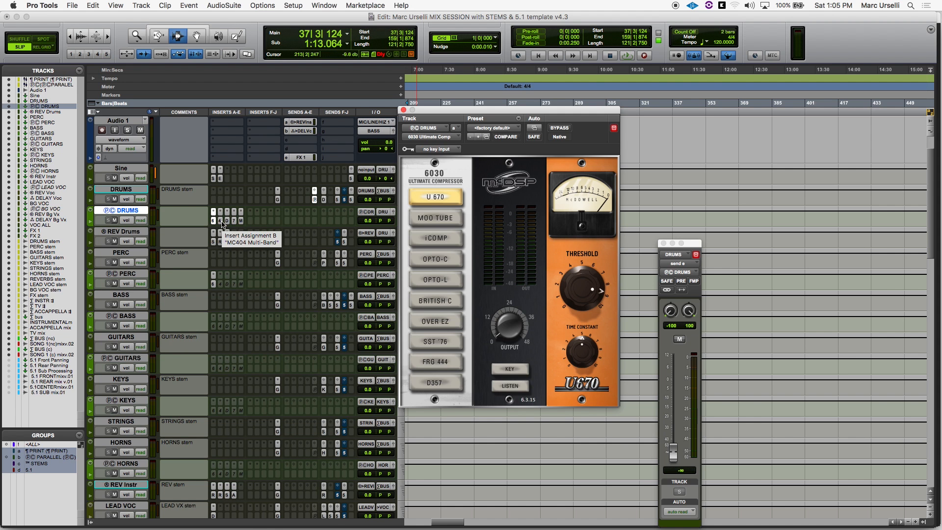
pyautogui.click(220, 221)
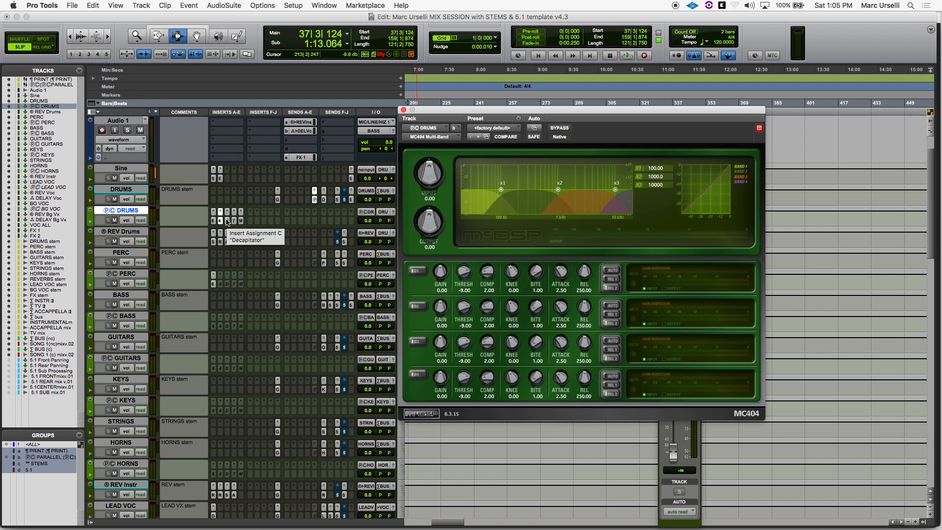
pyautogui.click(227, 221)
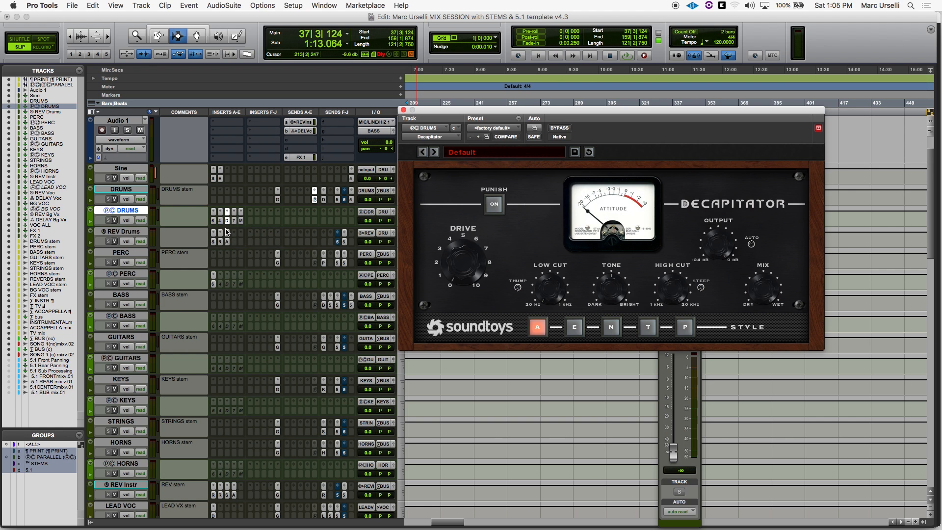
pyautogui.click(235, 222)
pyautogui.click(241, 221)
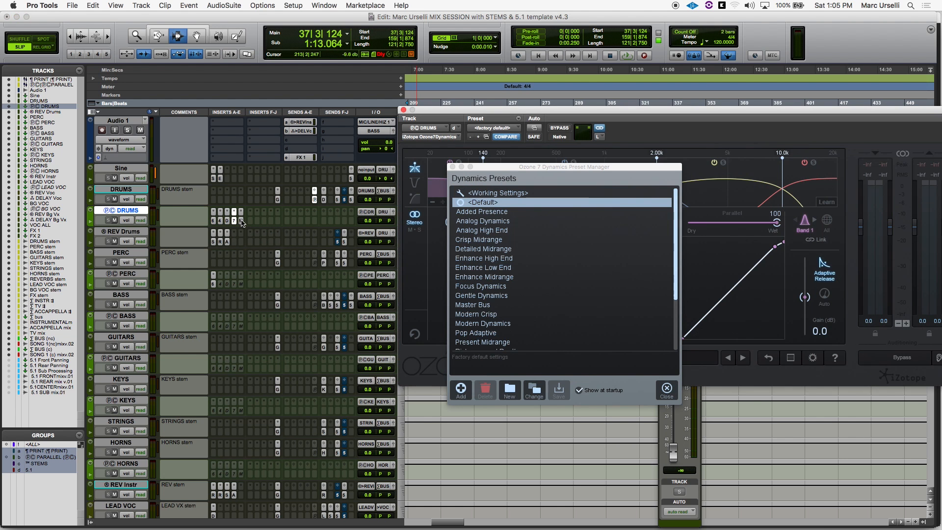
pyautogui.click(453, 166)
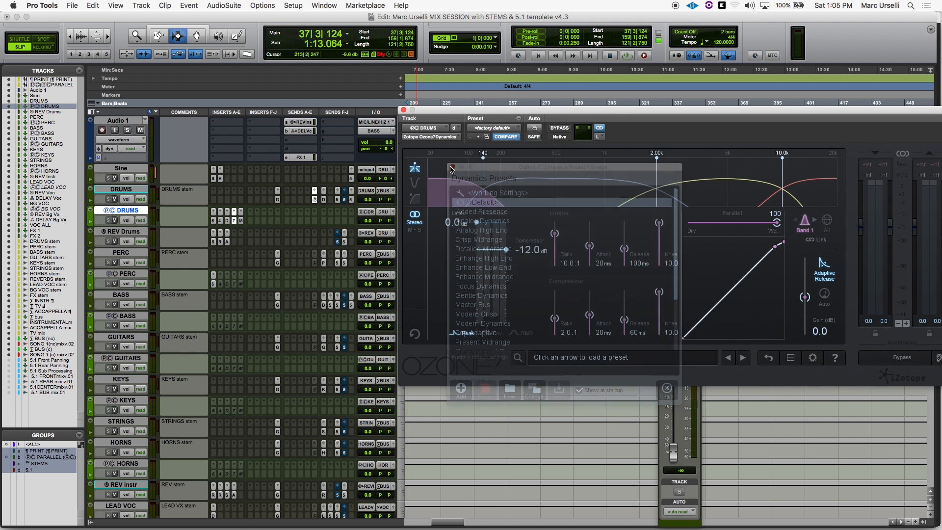
pyautogui.click(240, 221)
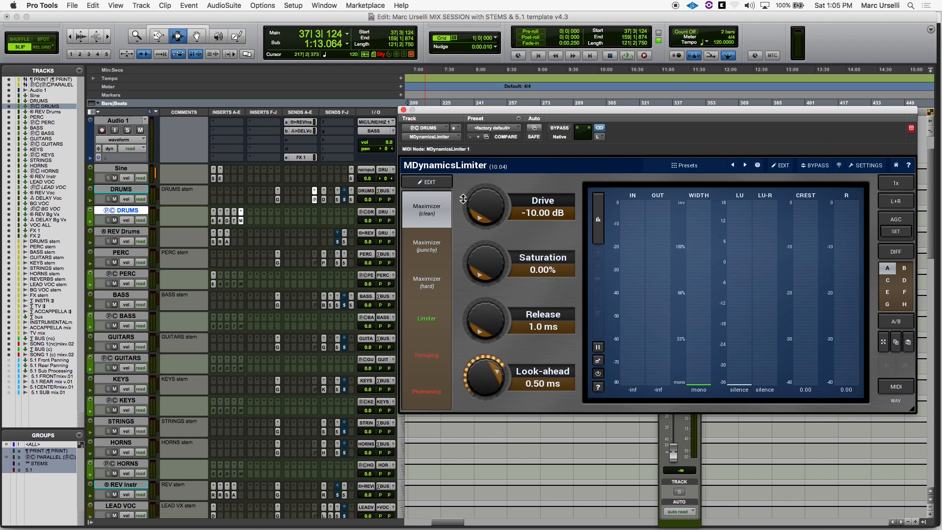
pyautogui.click(404, 110)
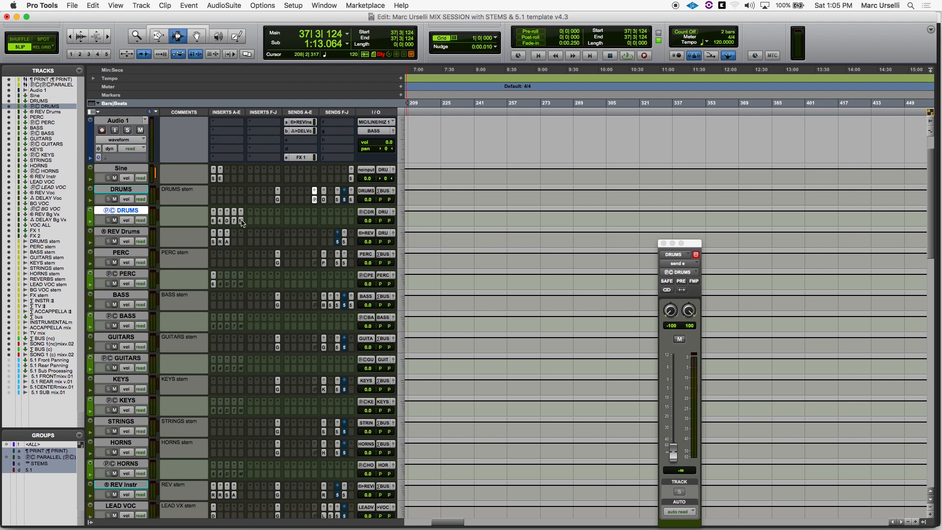
pyautogui.scroll(2, 234, 221)
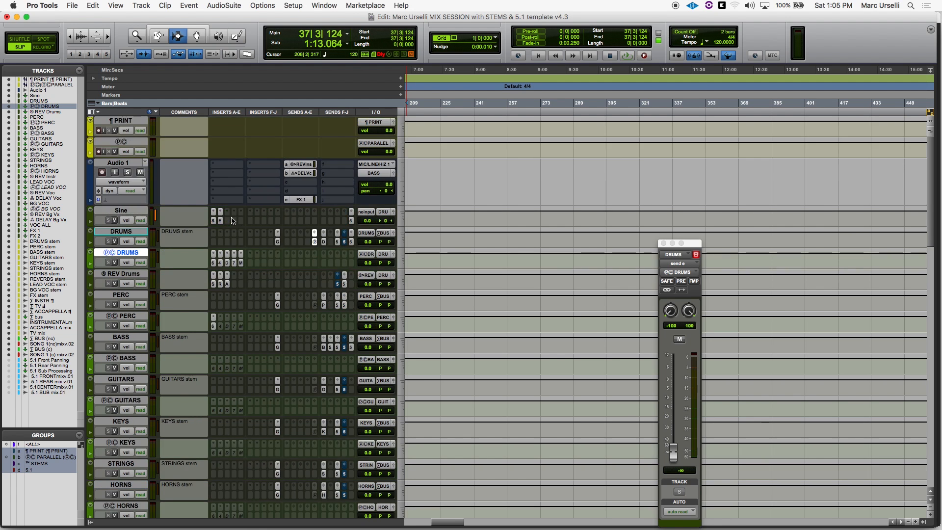
pyautogui.click(228, 171)
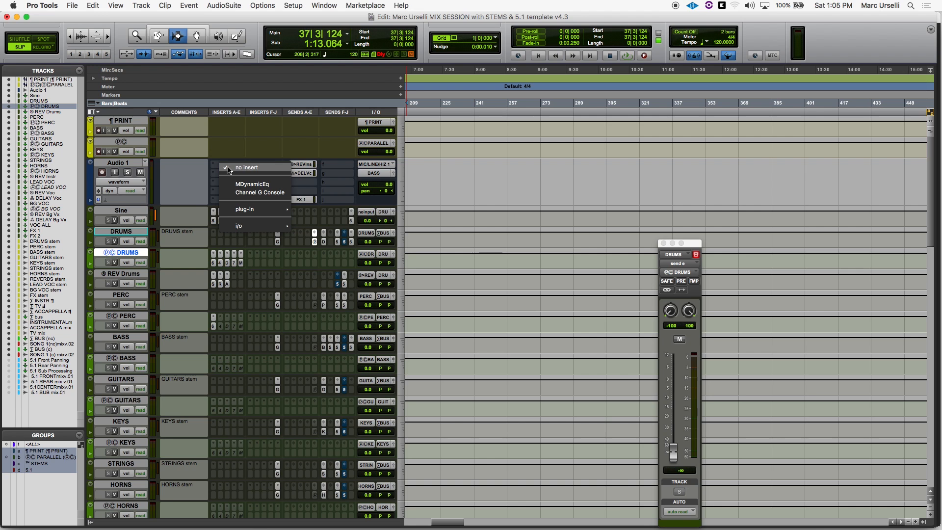
pyautogui.click(232, 146)
pyautogui.click(226, 164)
pyautogui.click(227, 147)
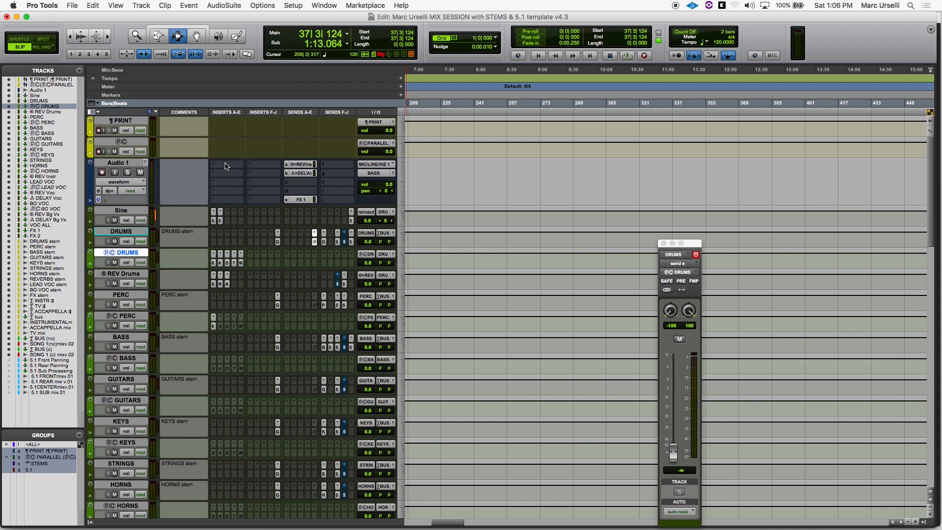
pyautogui.click(226, 166)
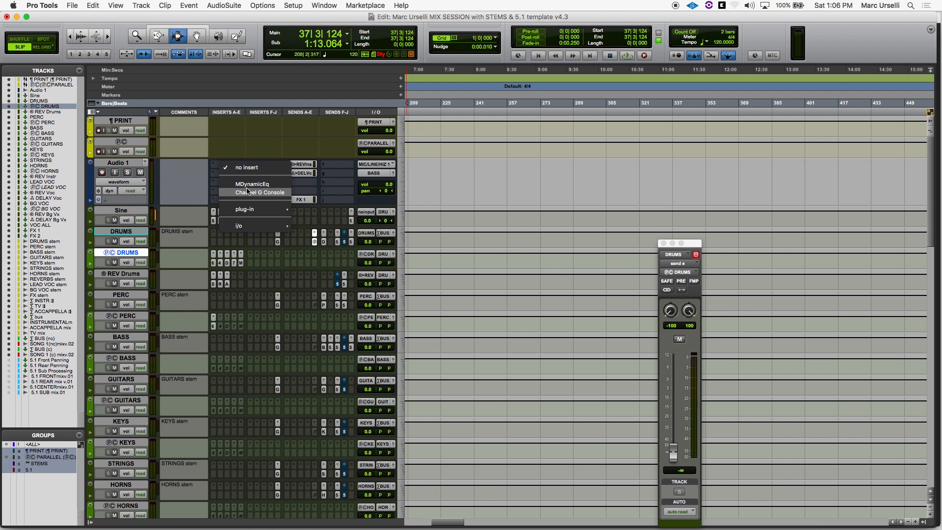
pyautogui.click(228, 137)
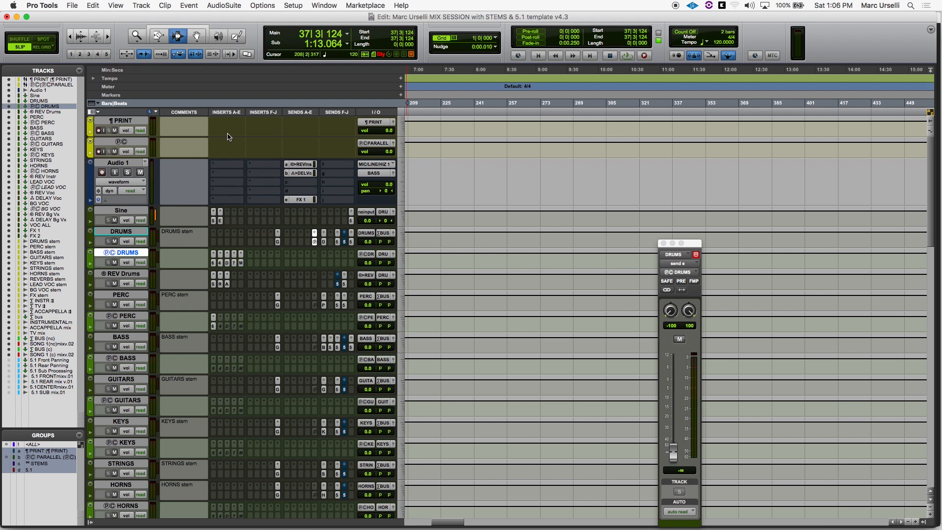
# Step: Insert Channel G Console in the first insert slot of Audio 1 and show its equalization section
pyautogui.click(228, 168)
pyautogui.click(237, 194)
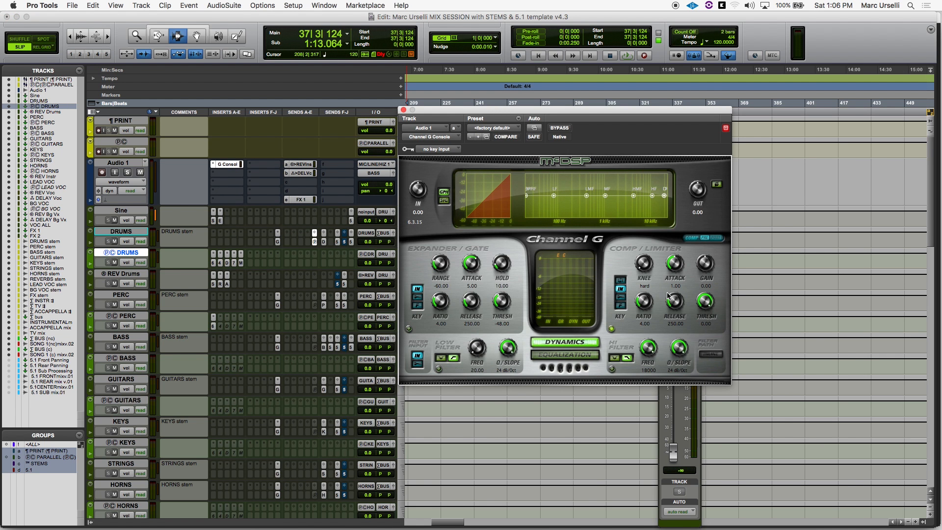
pyautogui.click(550, 355)
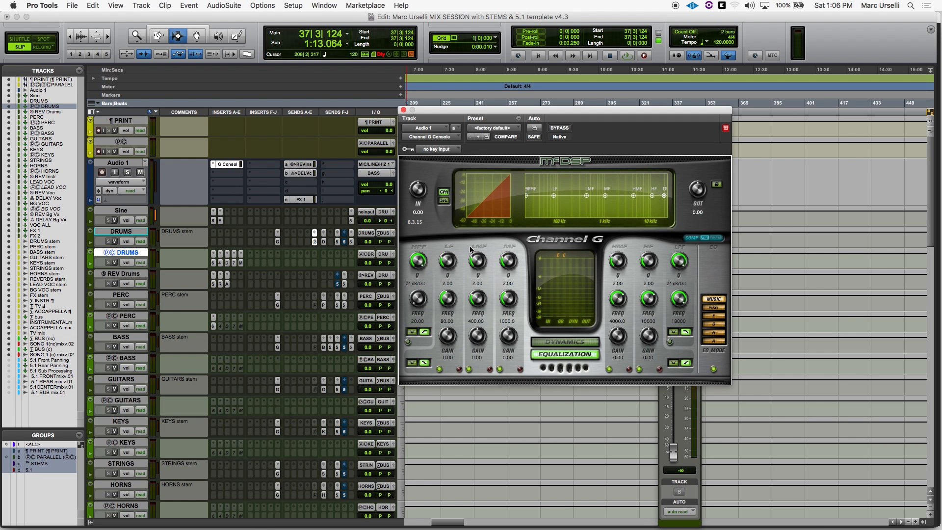
# Step: Add MDynamicEq to the second insert slot of Audio 1
pyautogui.click(230, 178)
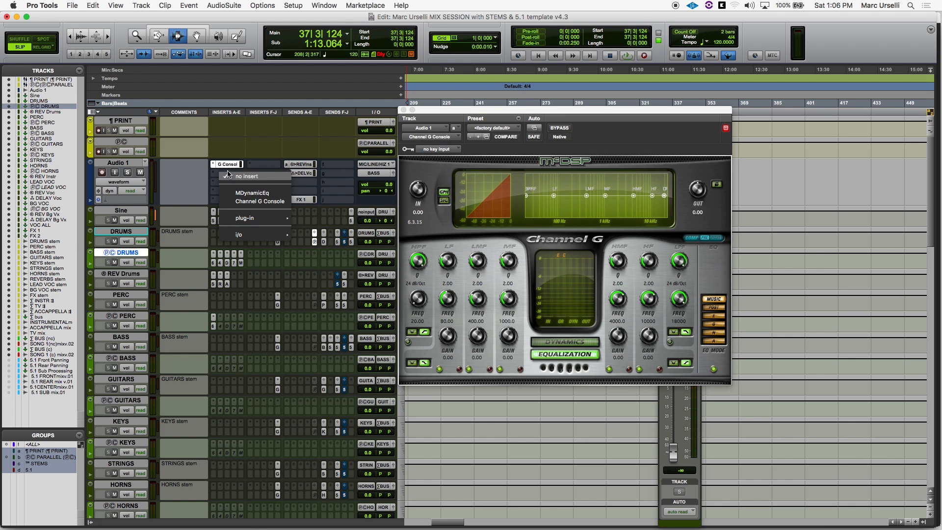
pyautogui.click(249, 193)
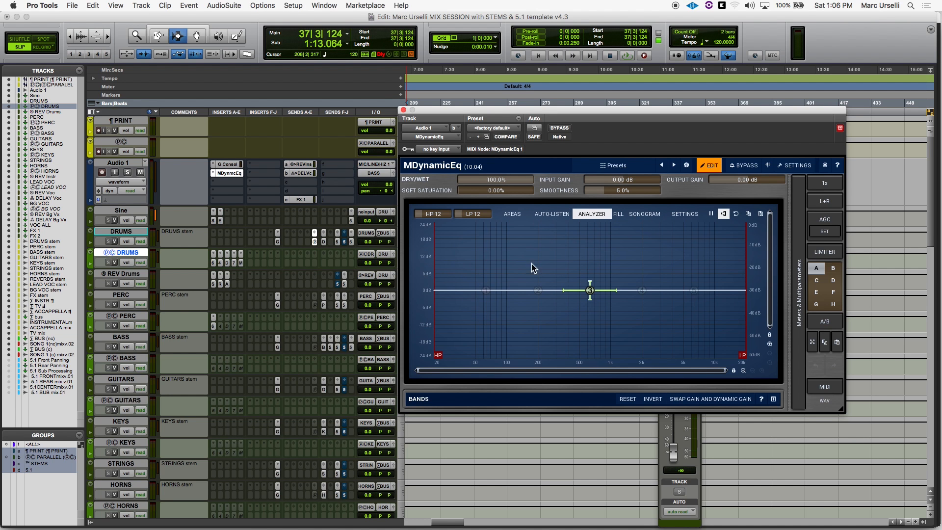
# Step: Raise band 2 of MDynamicEq to about 10 dB around 200 Hz and try its dynamic adjustment
pyautogui.moveTo(538, 291); pyautogui.dragTo(537, 260)
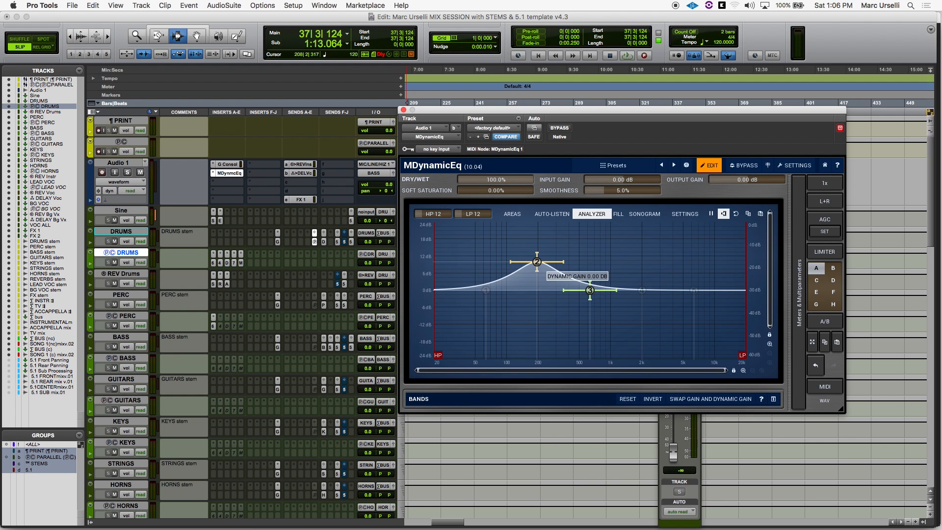
pyautogui.moveTo(565, 264); pyautogui.dragTo(530, 261)
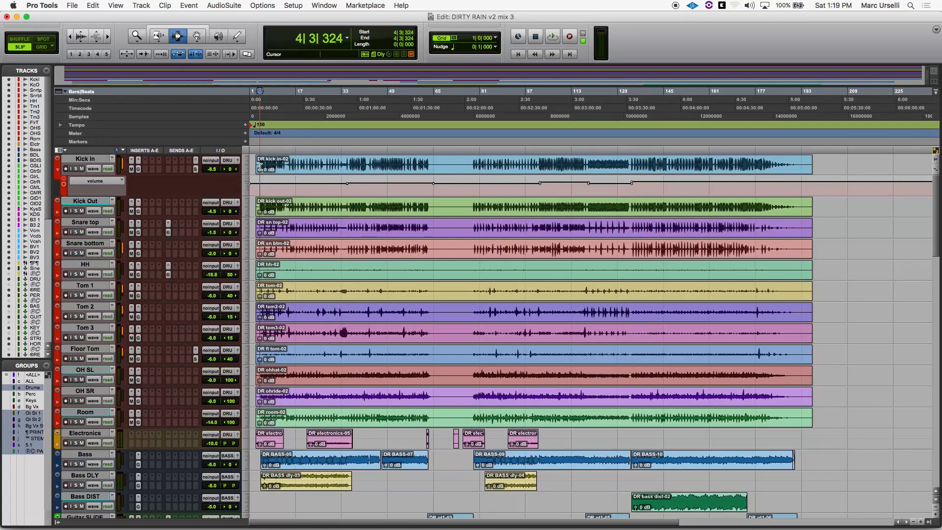
# Step: Select the grouped drum clips in the DIRTY RAIN v2 mix 3 session, solo the drum tracks, and show MAutoAlign on Kick In
pyautogui.click(261, 165)
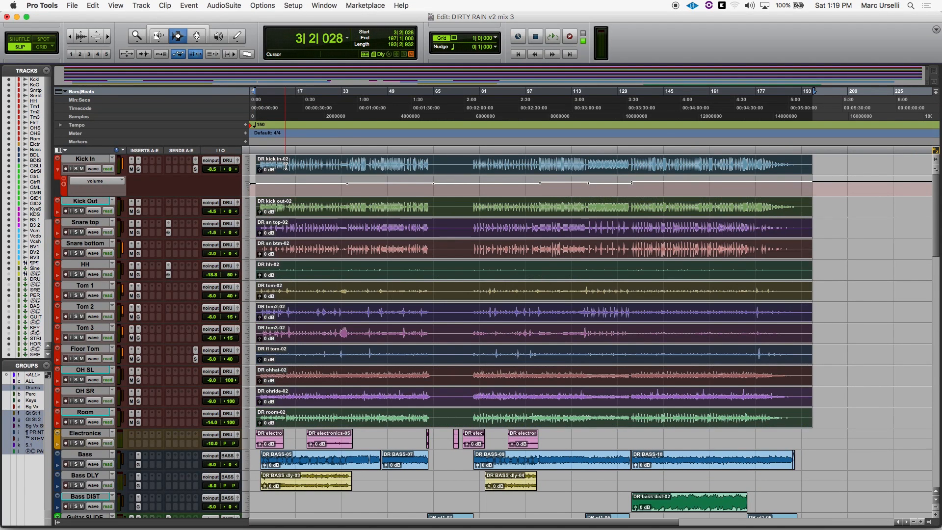
pyautogui.click(76, 169)
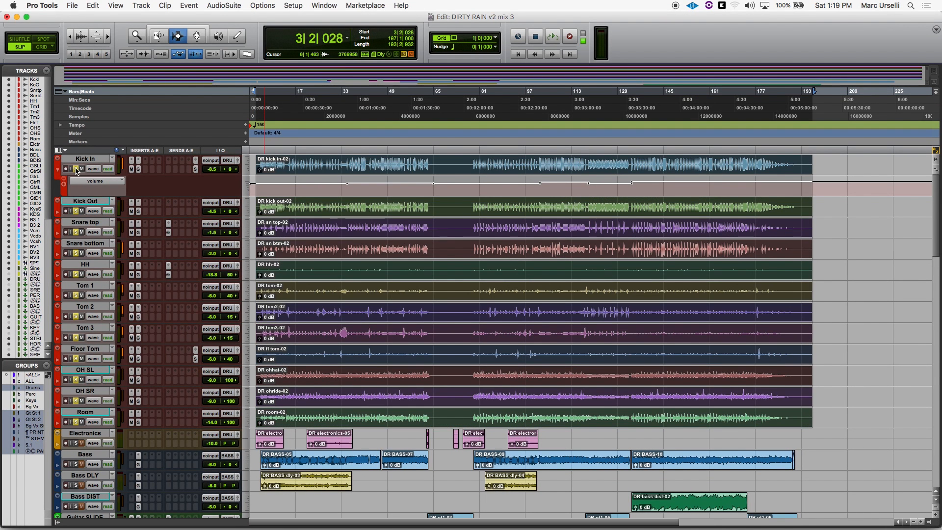
pyautogui.click(132, 169)
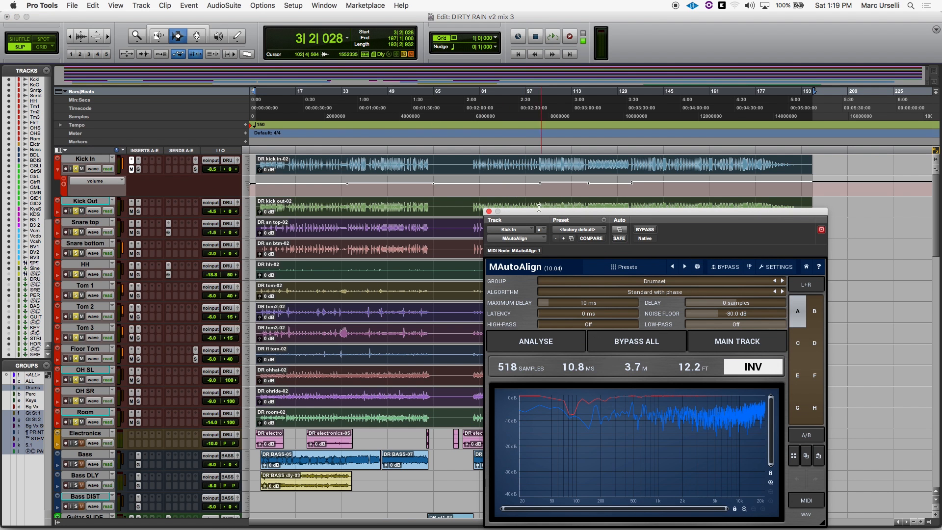
pyautogui.moveTo(535, 217); pyautogui.dragTo(523, 169)
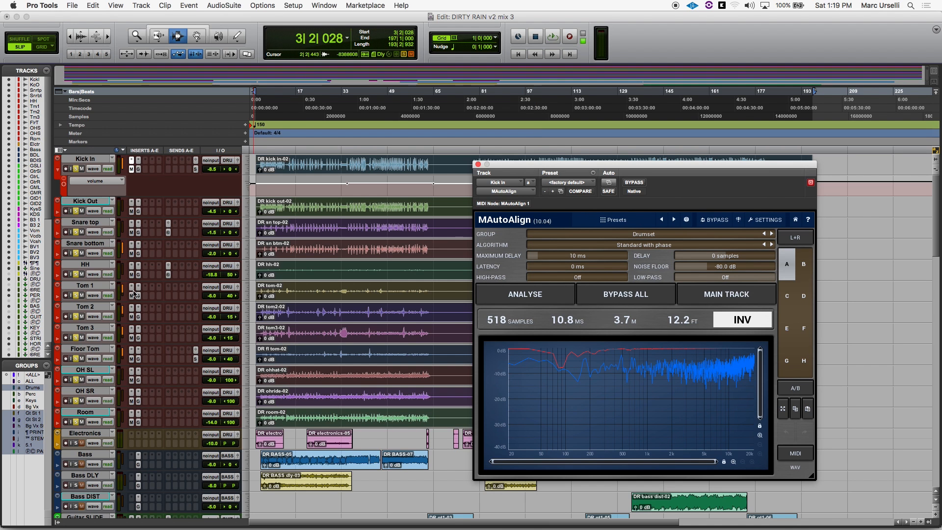
# Step: Examine the Channel G Console dynamics settings on Kick In and Kick Out, and close the plug-in window
pyautogui.click(139, 170)
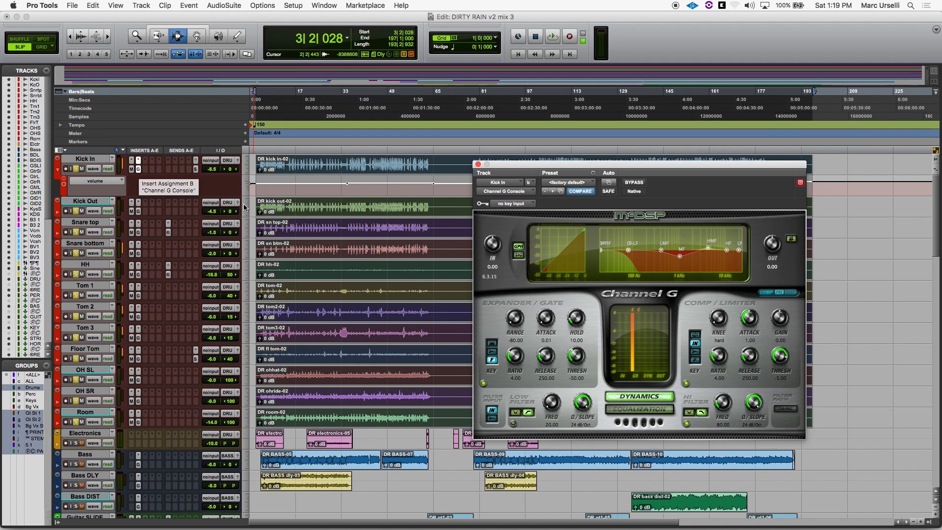
pyautogui.click(138, 211)
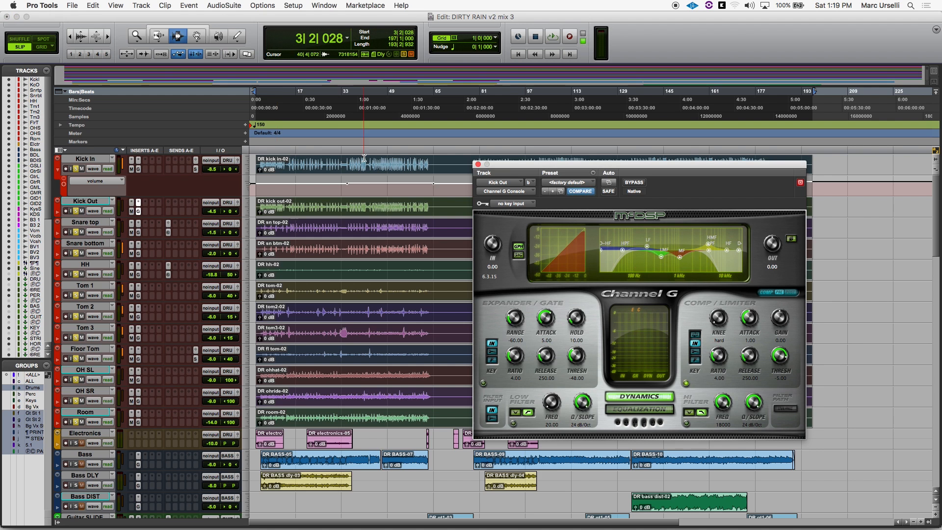
pyautogui.click(478, 164)
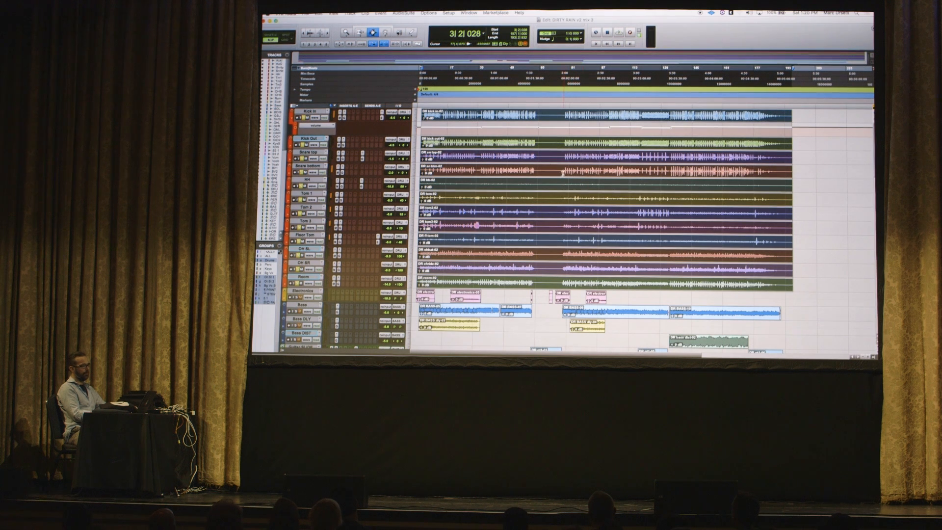
# Step: Play the soloed drums from around bar 104, examine MAutoAlign on Snare top, stop playback and close the plug-in window
pyautogui.click(565, 168)
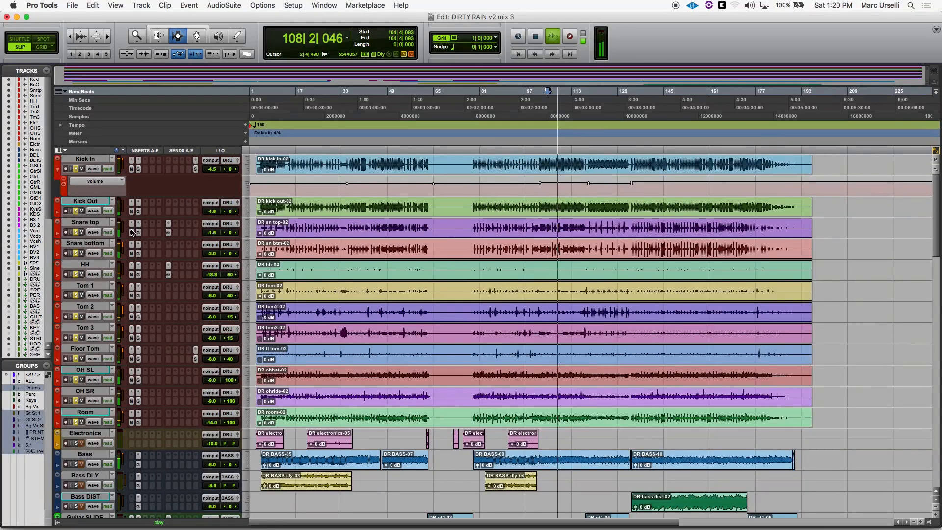
pyautogui.click(132, 232)
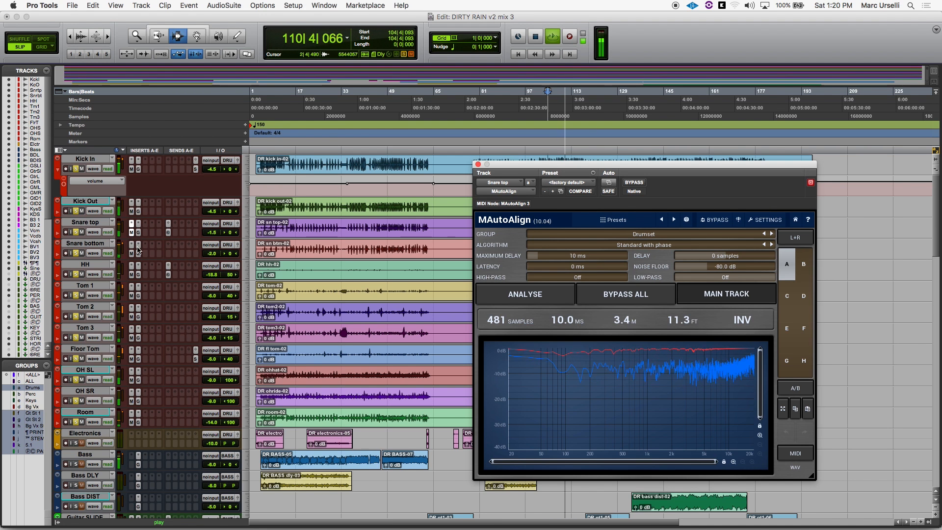
pyautogui.press('space')
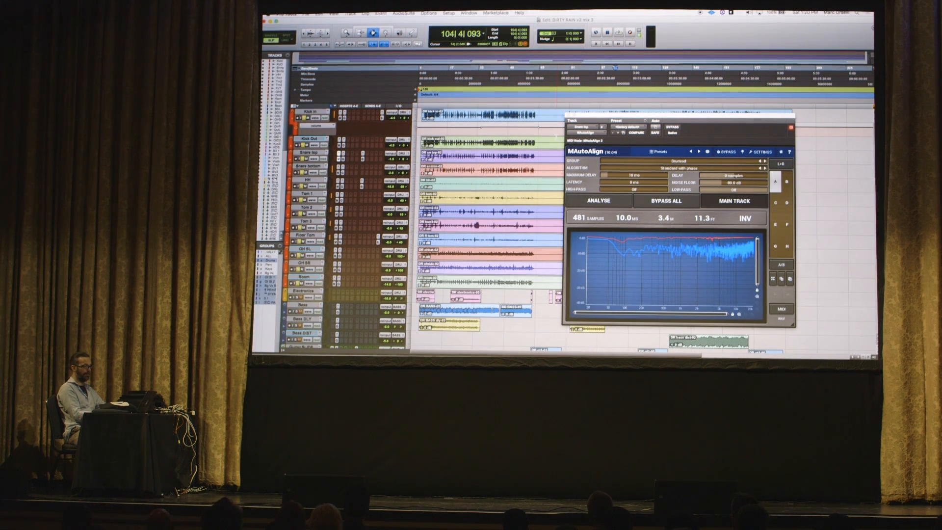
pyautogui.click(568, 116)
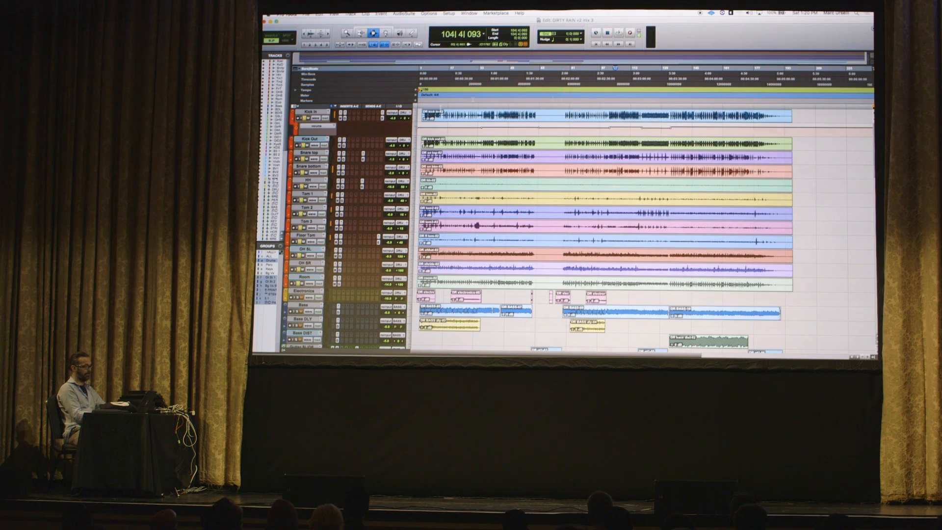
# Step: Examine the Channel G Console gate and filter settings on Snare bottom, Tom 1 and Tom 2, and close the plug-in window
pyautogui.click(342, 159)
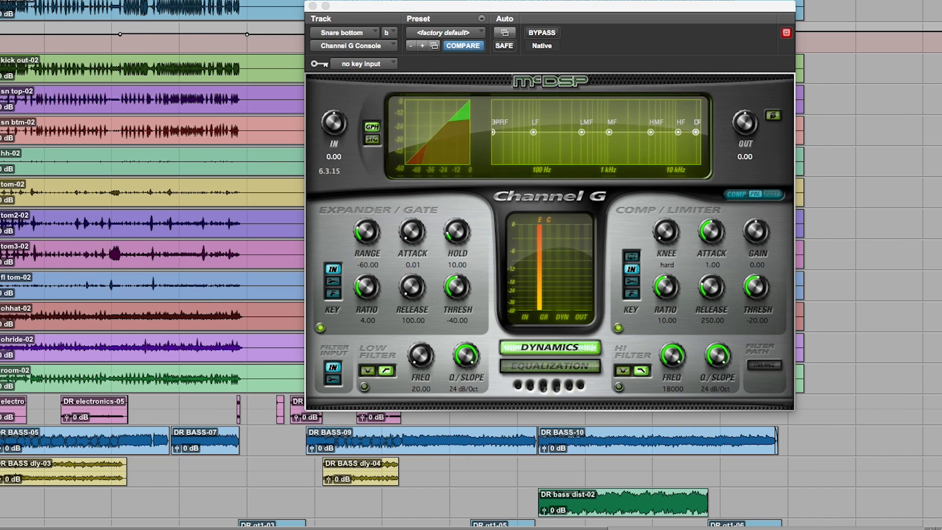
pyautogui.click(356, 183)
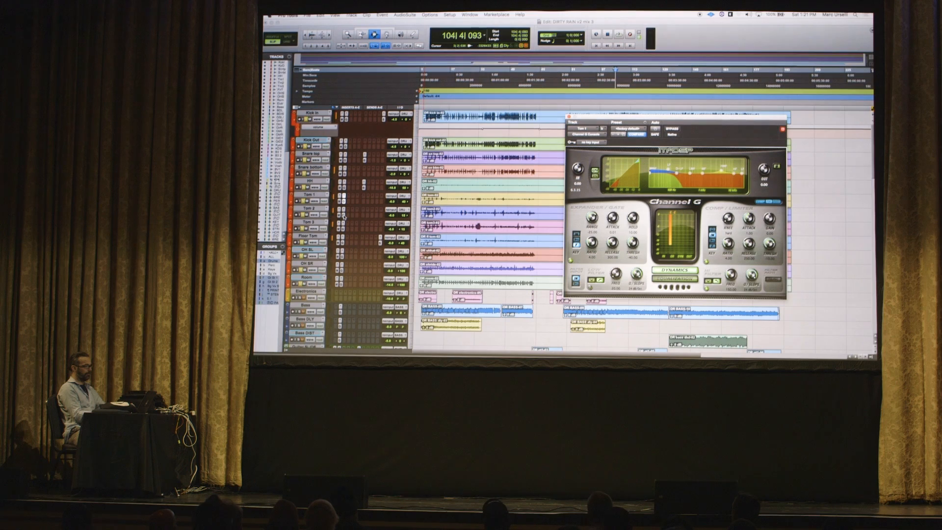
pyautogui.click(344, 215)
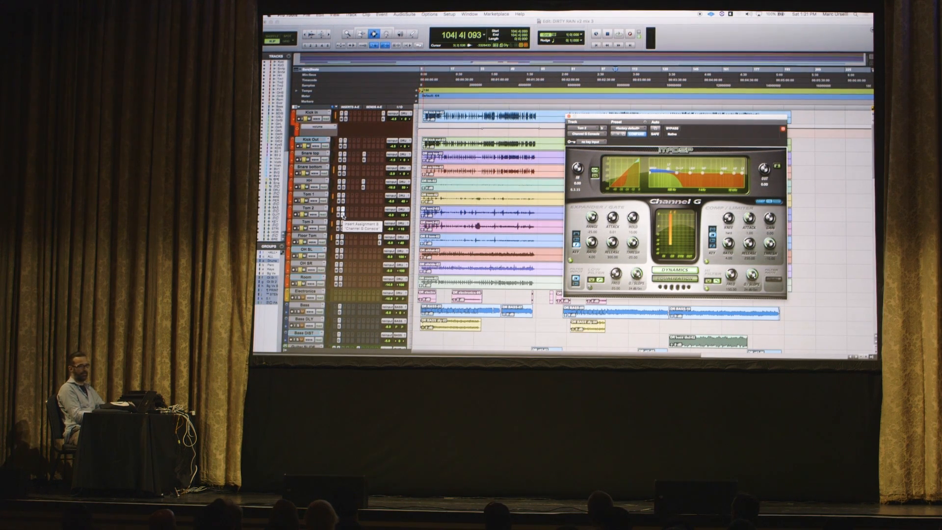
pyautogui.click(343, 215)
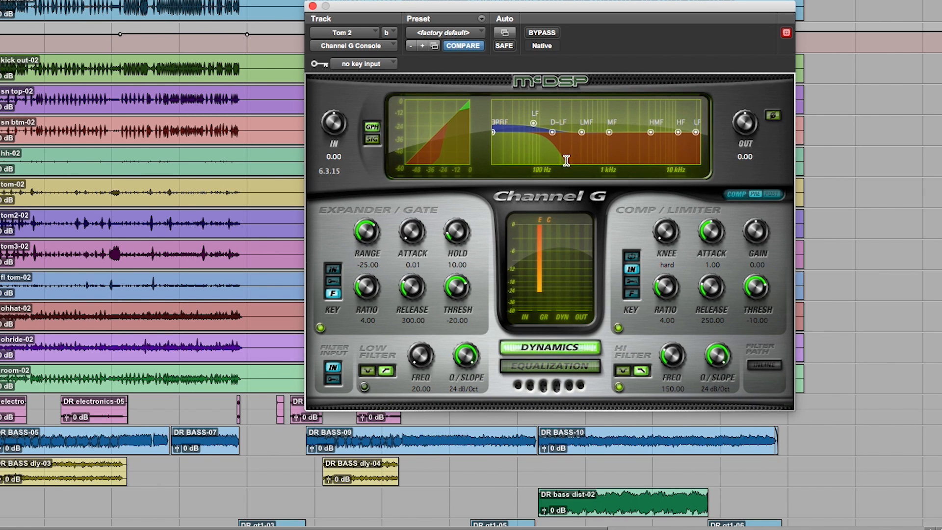
pyautogui.click(313, 7)
# Step: Select the DR electronics-05 clip on the Electronics track and take the drum tracks out of solo
pyautogui.scroll(-8, 166, 315)
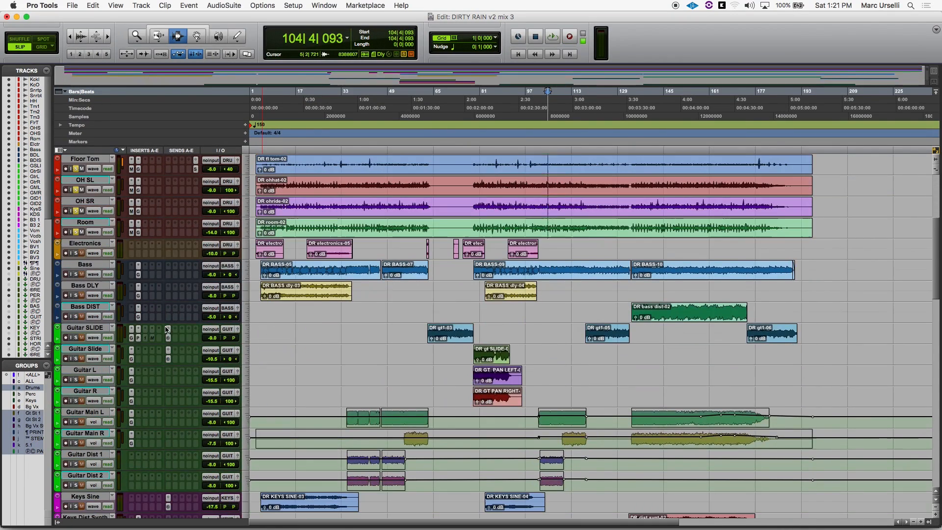
pyautogui.doubleClick(328, 249)
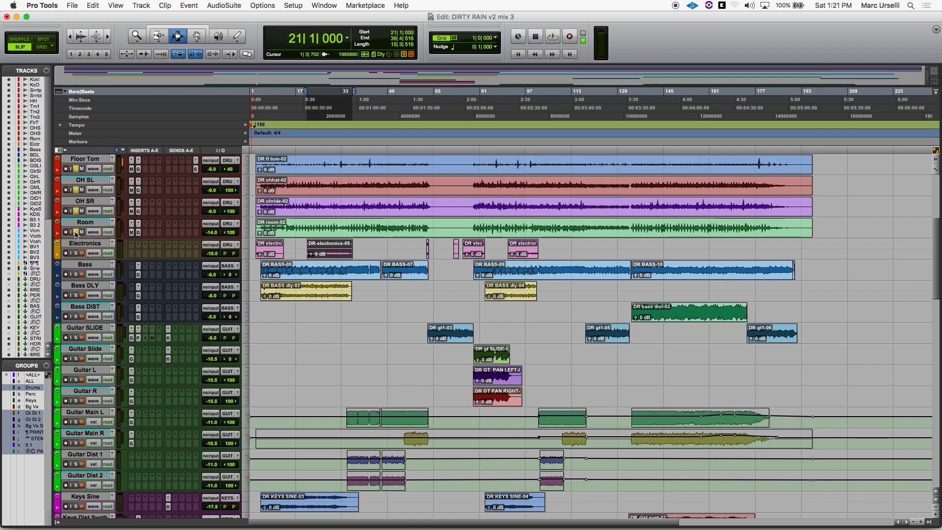
pyautogui.scroll(-1, 80, 290)
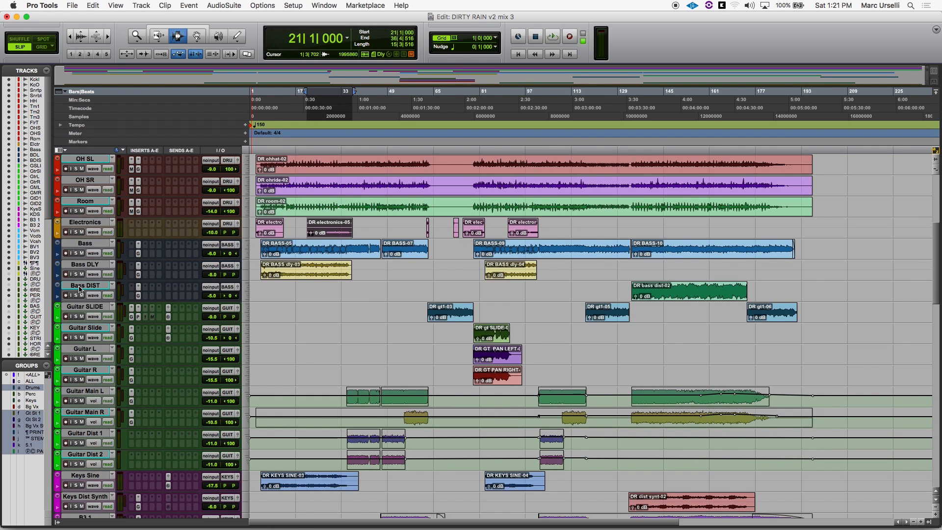
# Step: Listen to the Bass DLY track soloed from the start of its first clip, stop playback and remove the solo
pyautogui.click(260, 270)
pyautogui.click(76, 274)
pyautogui.press('space')
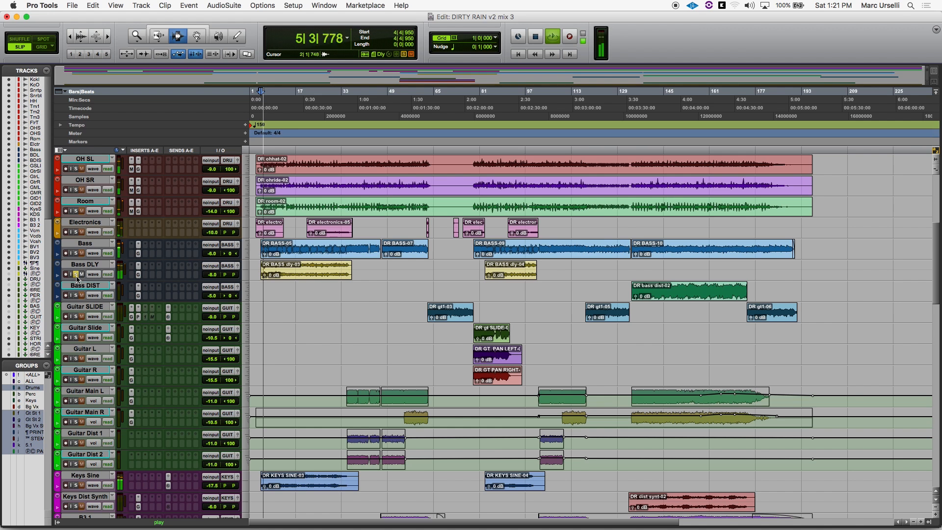
pyautogui.press('space')
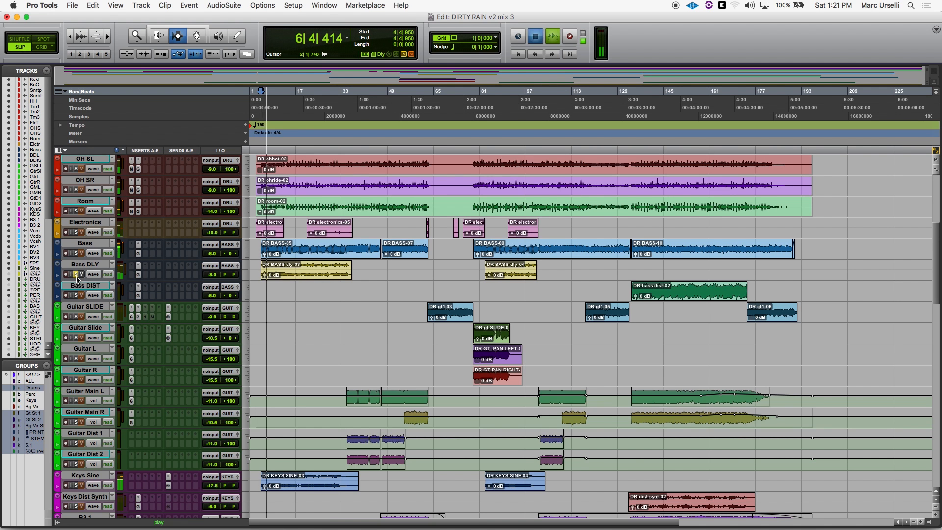
pyautogui.click(76, 274)
# Step: Select the delay send level automation under Voc shout from about bar 44 to bar 117
pyautogui.scroll(-5, 339, 358)
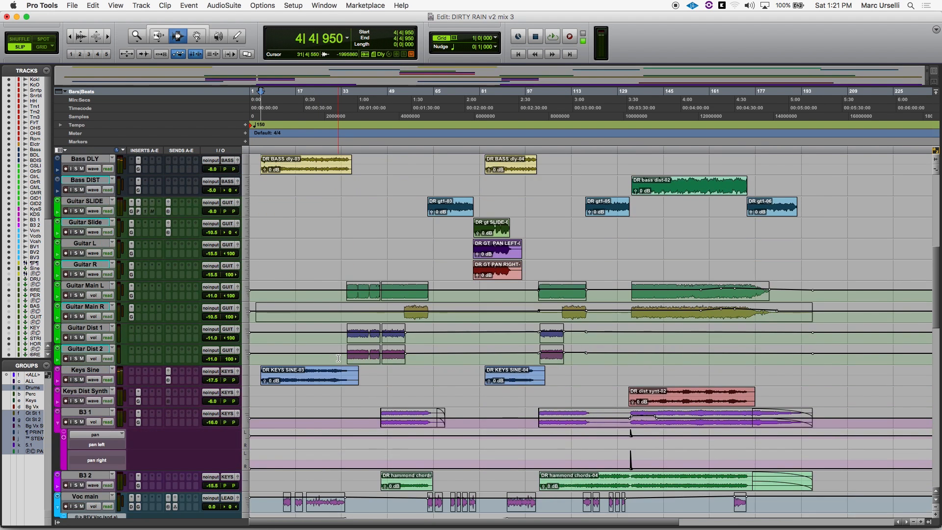
pyautogui.scroll(-2, 369, 402)
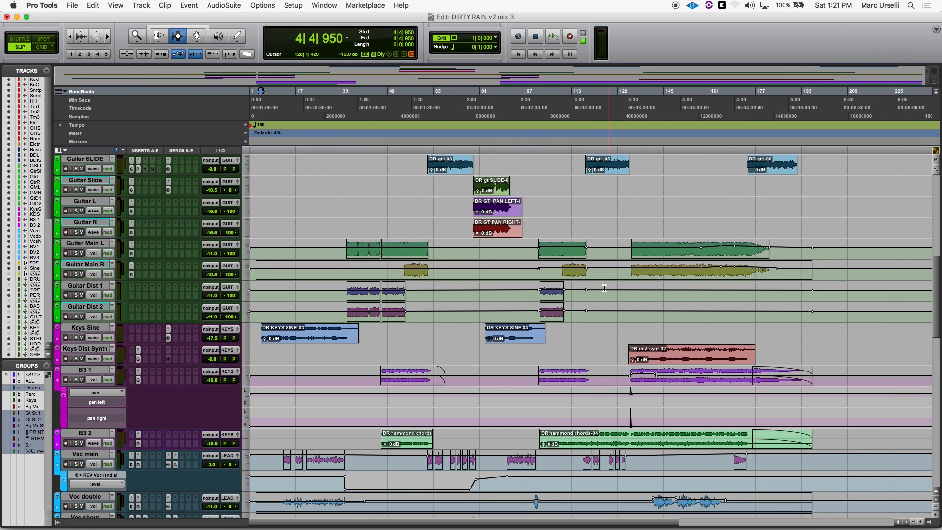
pyautogui.scroll(-7, 528, 282)
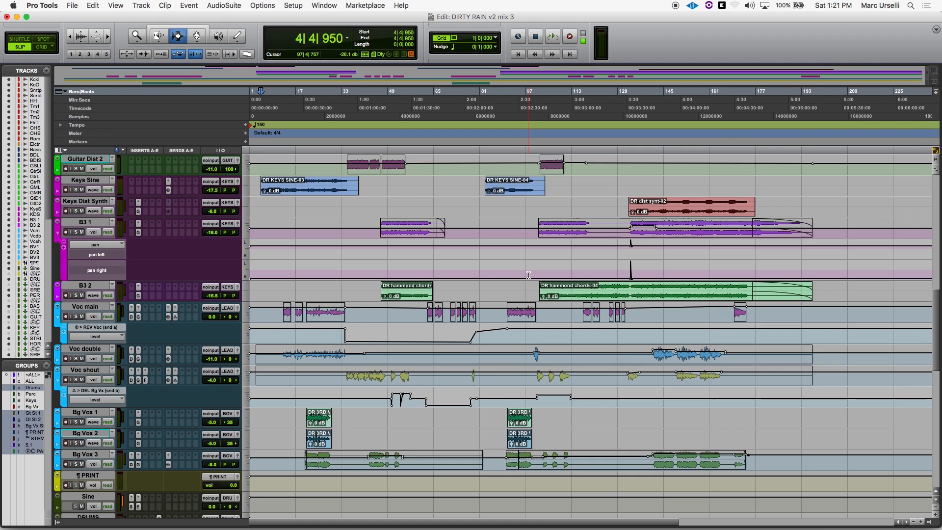
pyautogui.scroll(-1, 529, 275)
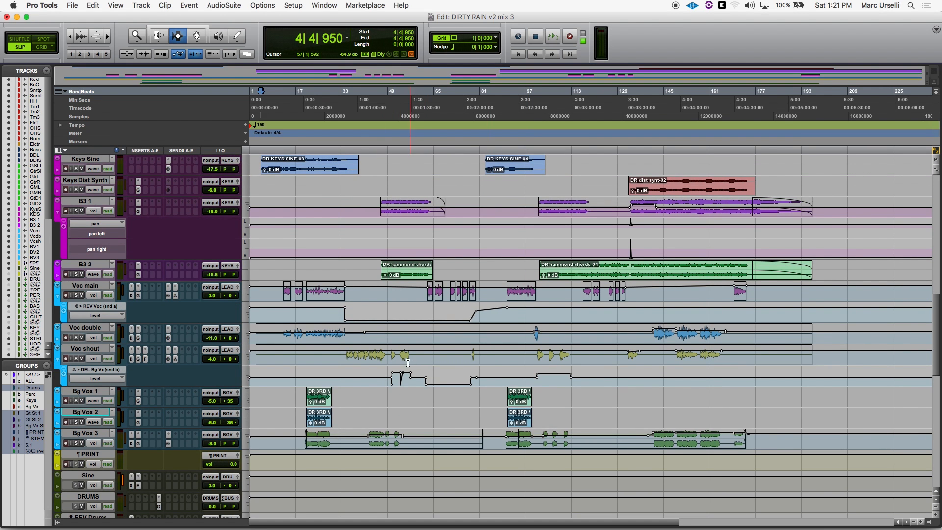
pyautogui.moveTo(374, 369); pyautogui.dragTo(583, 370)
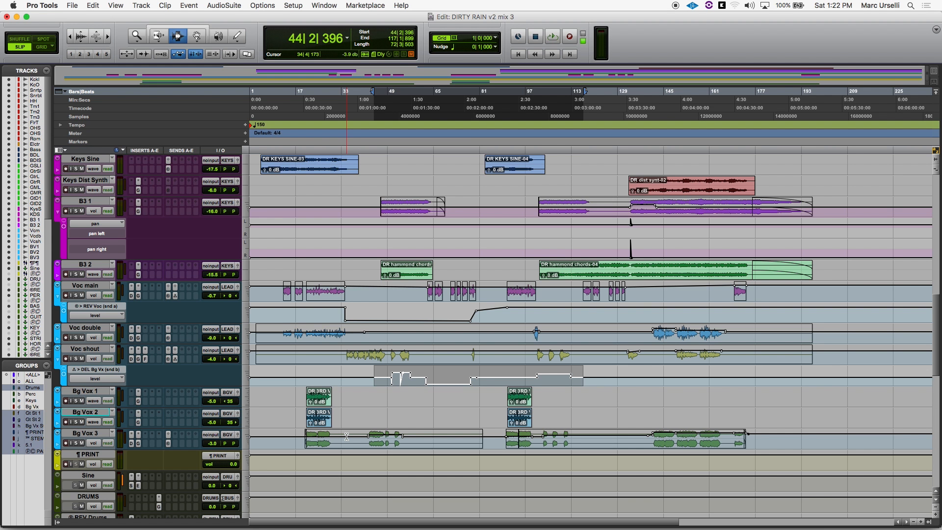
# Step: Zoom in around bar 133 and place the playback cursor just before the pan automation spike on B3 1
pyautogui.scroll(-5, 394, 408)
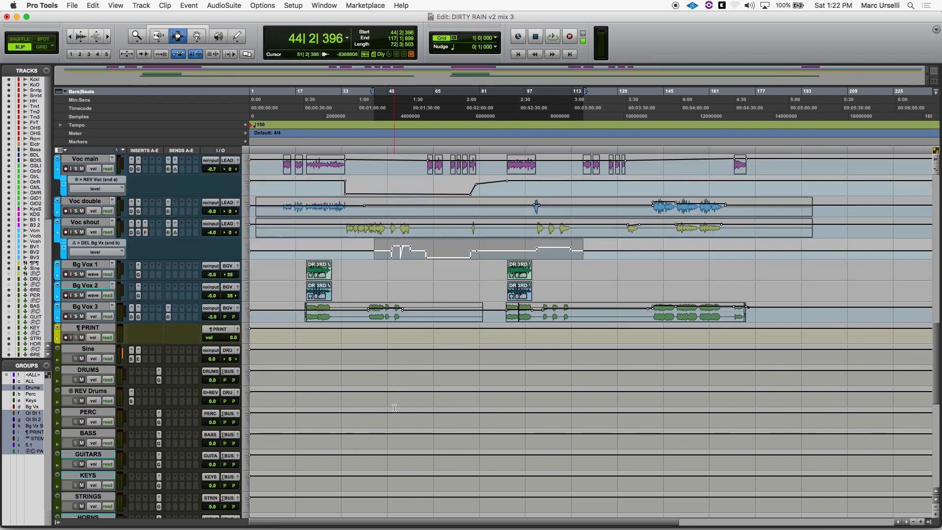
pyautogui.scroll(7, 395, 409)
pyautogui.scroll(3, 394, 408)
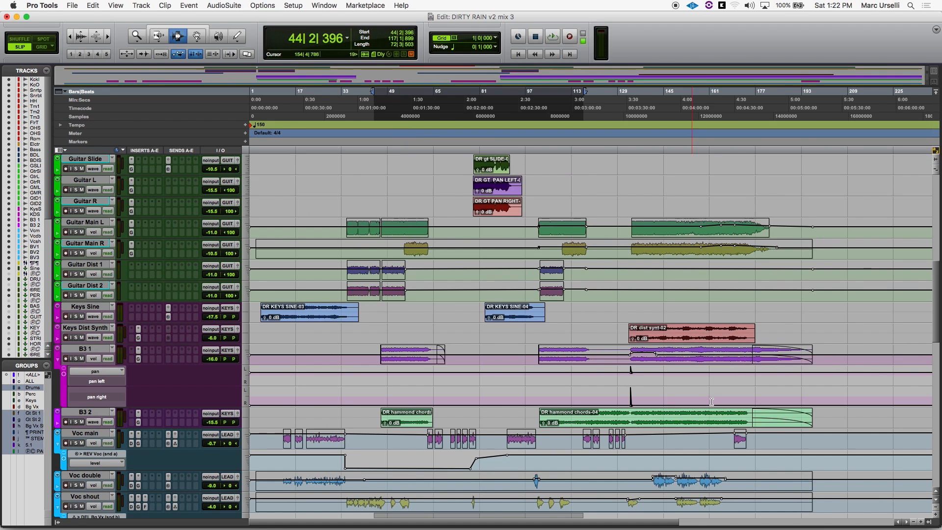
pyautogui.click(633, 362)
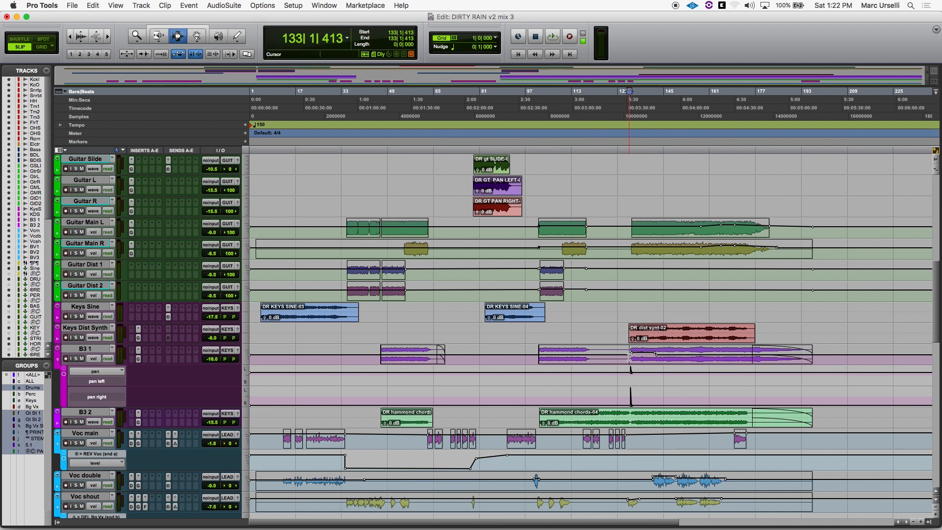
pyautogui.press('super+bracketright')
pyautogui.press('super+bracketright')
pyautogui.press('super+bracketright')
pyautogui.click(594, 388)
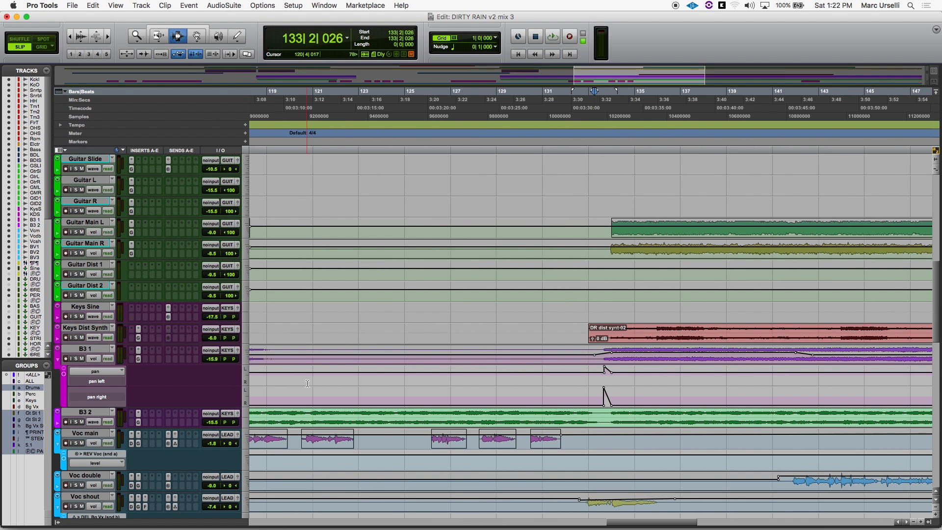
# Step: Solo the B3 1 track and play the passage with the pan automation spike, stopping playback when heard
pyautogui.click(76, 359)
pyautogui.press('space')
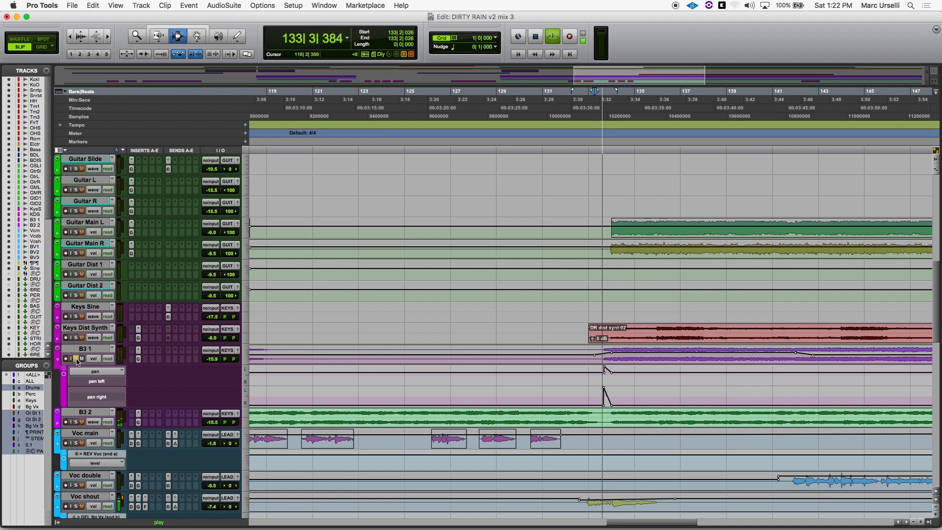
pyautogui.press('space')
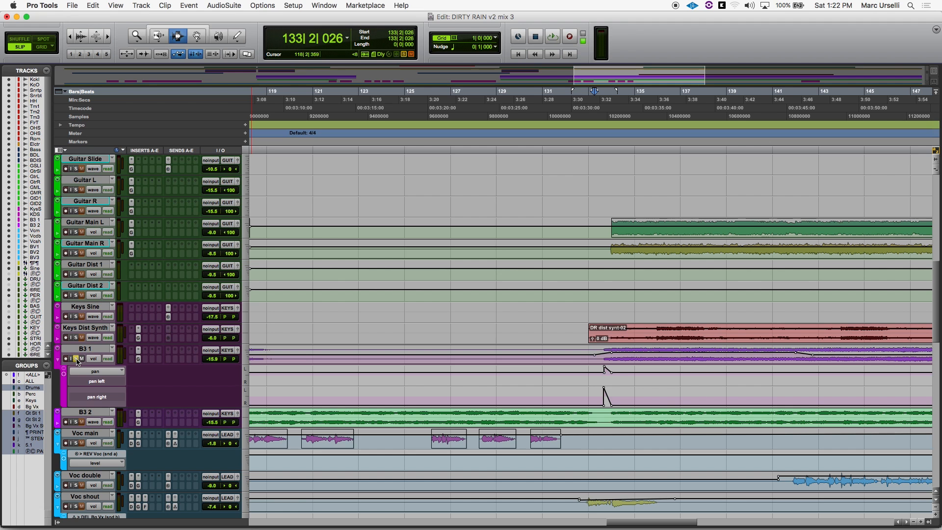
# Step: Take B3 1 out of solo and play the same pan automation passage within the full mix
pyautogui.click(78, 359)
pyautogui.press('space')
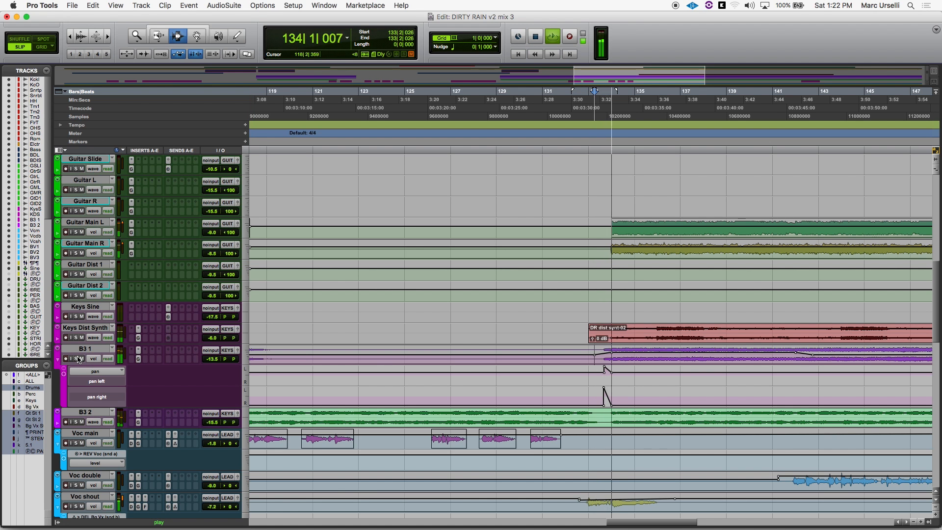
pyautogui.press('space')
pyautogui.scroll(-6, 265, 335)
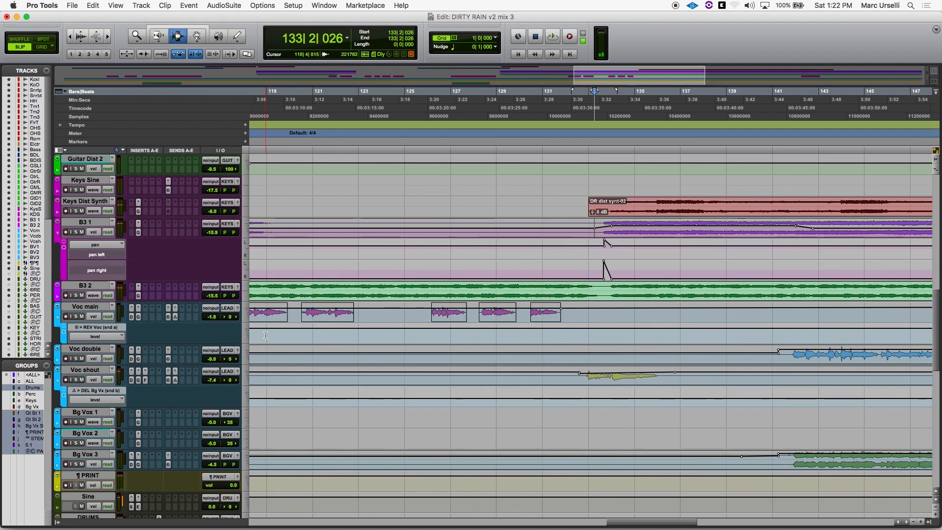
# Step: Examine the arrangement and automation of the keys, lead vocal and background vocal tracks across the whole song
pyautogui.press('r')
pyautogui.press('r')
pyautogui.press('r')
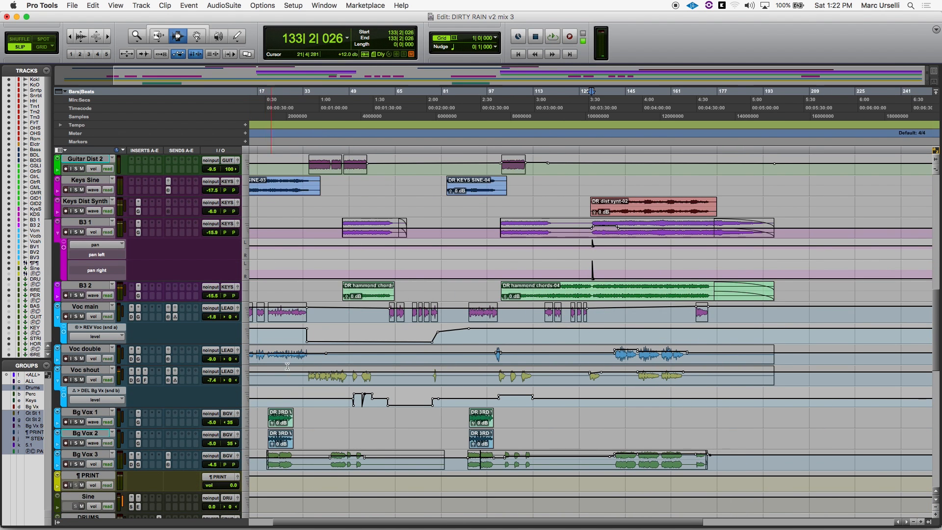
pyautogui.scroll(-5, 287, 366)
pyautogui.hscroll(-2, 295, 370)
pyautogui.scroll(6, 309, 376)
pyautogui.scroll(-3, 336, 383)
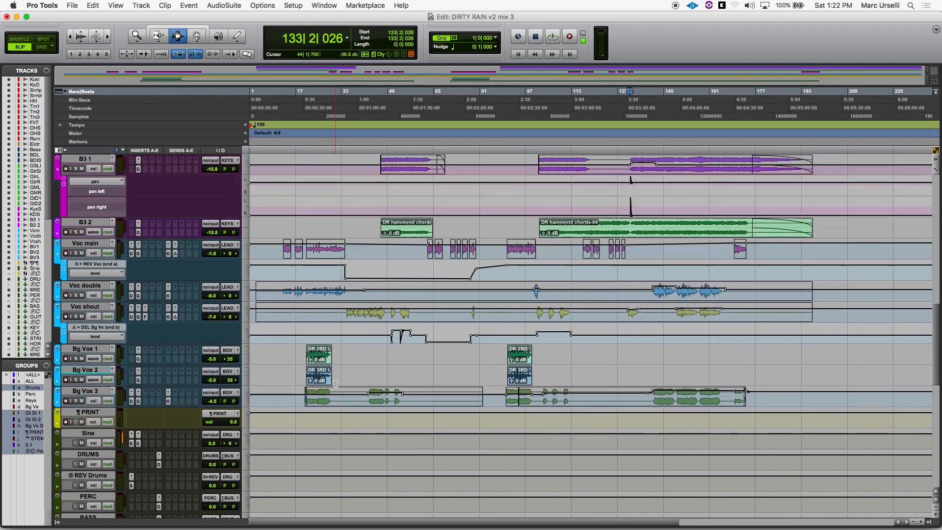
pyautogui.scroll(-9, 336, 383)
pyautogui.scroll(8, 335, 384)
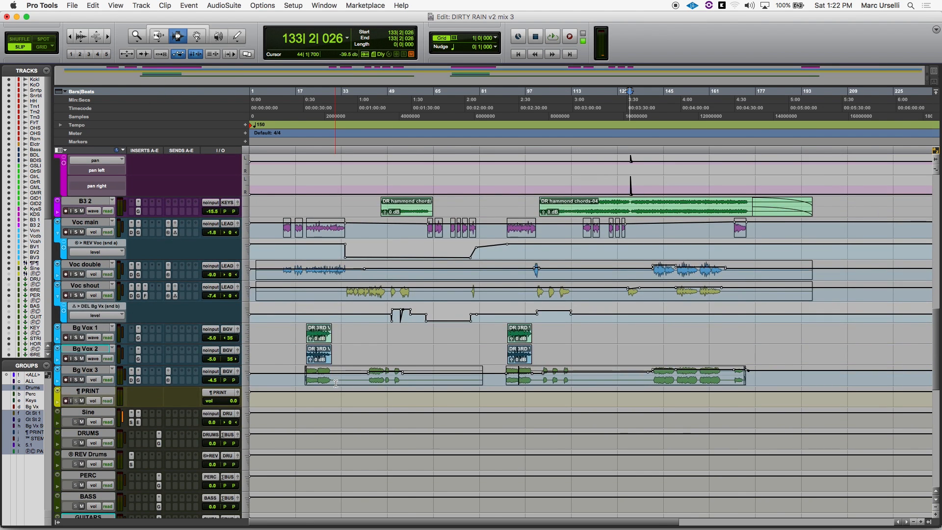
pyautogui.scroll(2, 335, 383)
pyautogui.hscroll(1, 336, 384)
pyautogui.scroll(1, 224, 302)
pyautogui.hscroll(2, 224, 301)
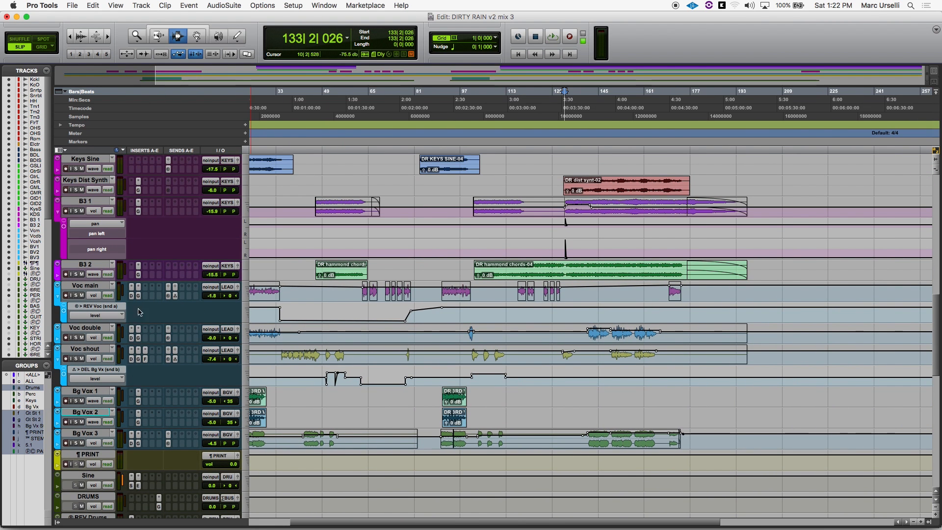
# Step: Open the AIR Fuzz-Wah insert on the Voc shout track, followed by the track's other two inserts
pyautogui.click(146, 359)
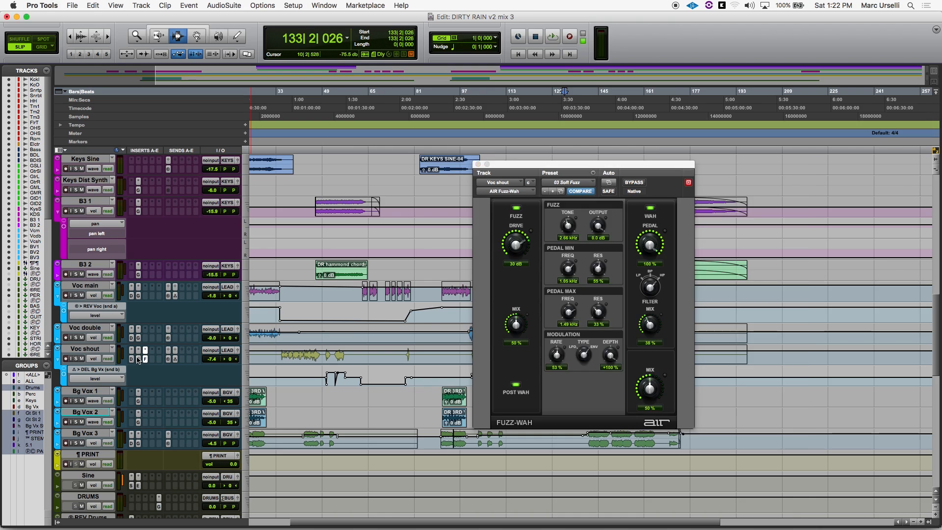
pyautogui.click(138, 359)
pyautogui.click(132, 359)
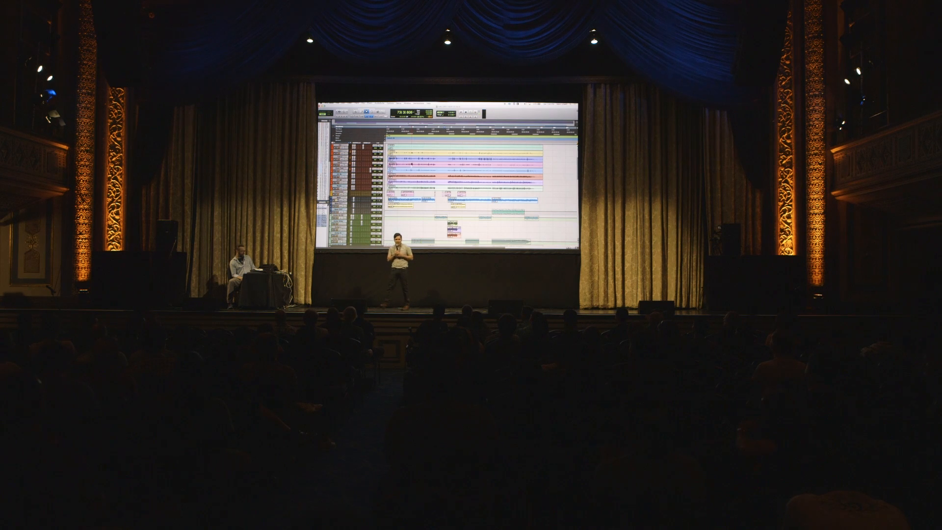
pyautogui.press('super+q')
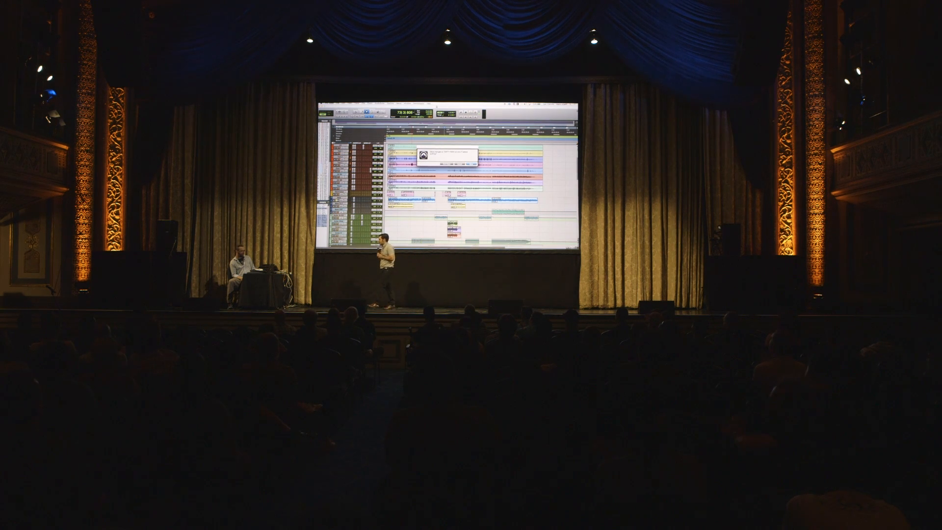